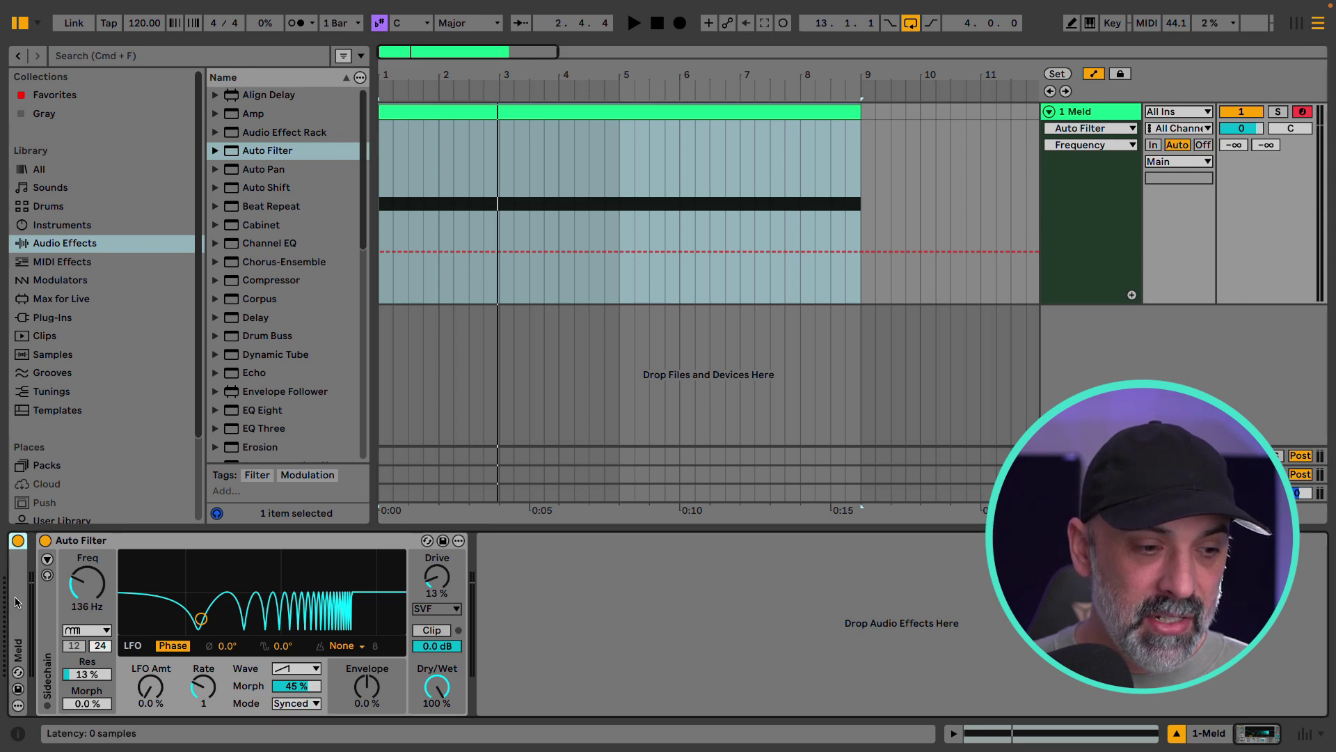
Expand the Meld instrument, choose Chord as engine A's oscillator type, fold the device back up and audition the clip
double_click(17, 602)
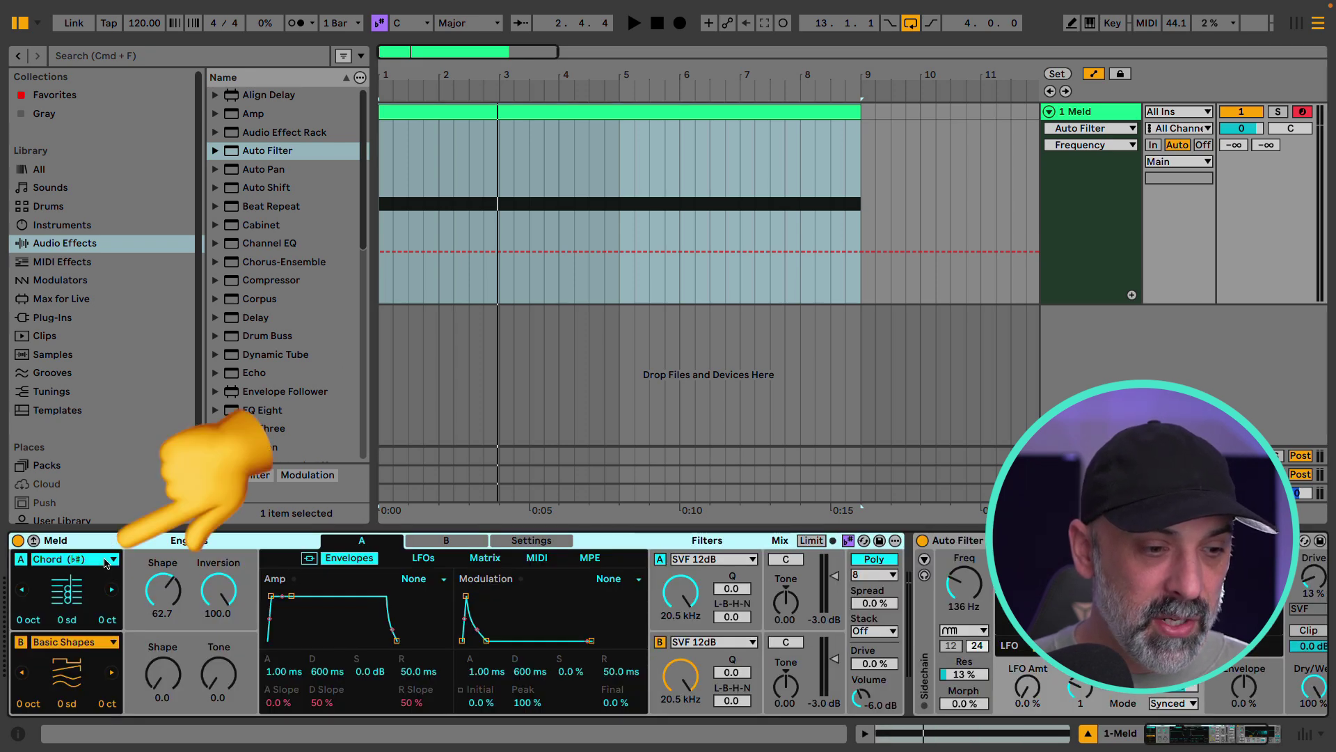
left_click(111, 560)
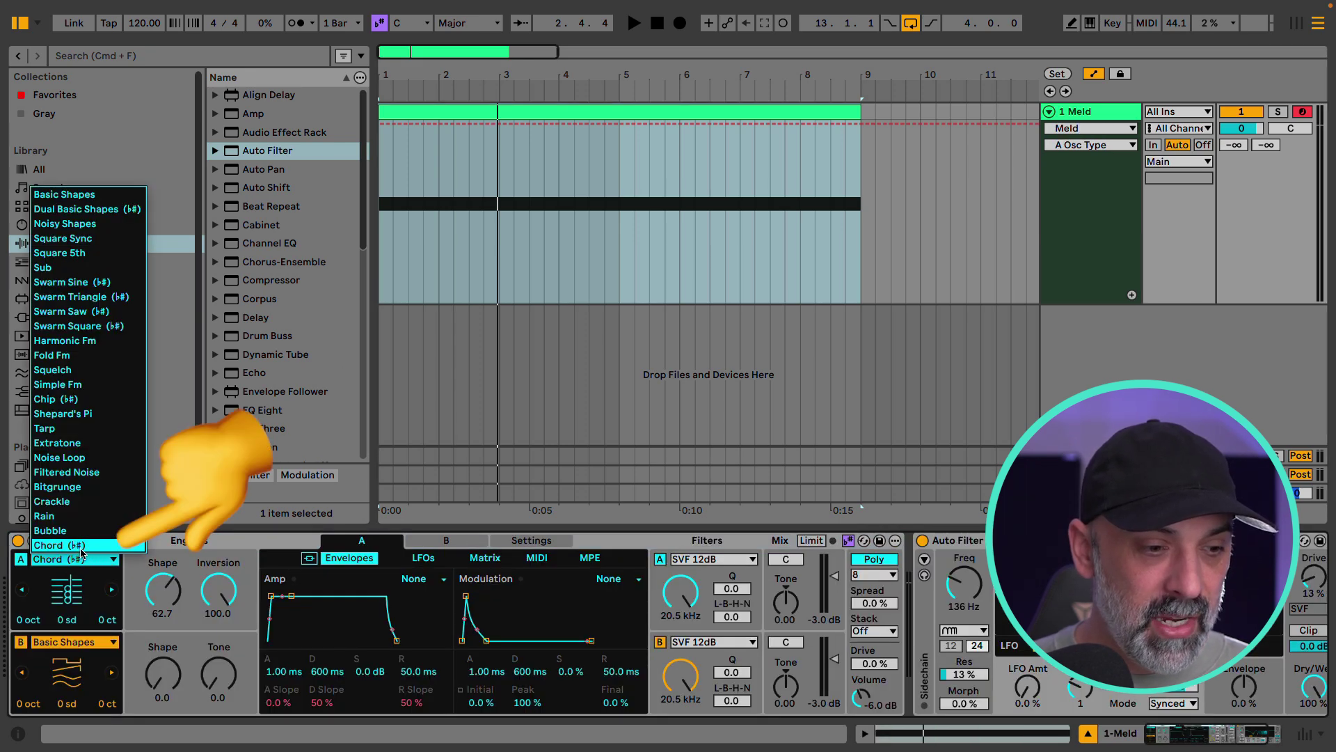
left_click(82, 550)
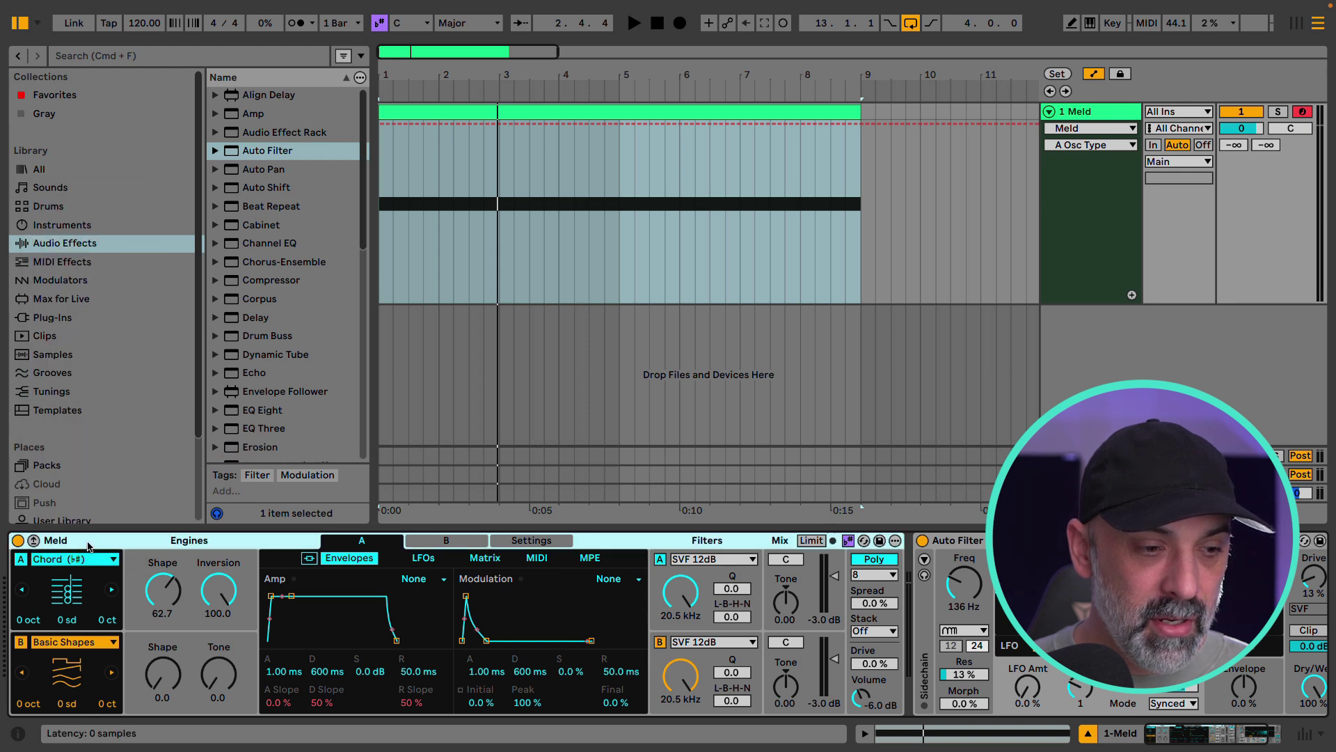
double_click(89, 543)
key("space")
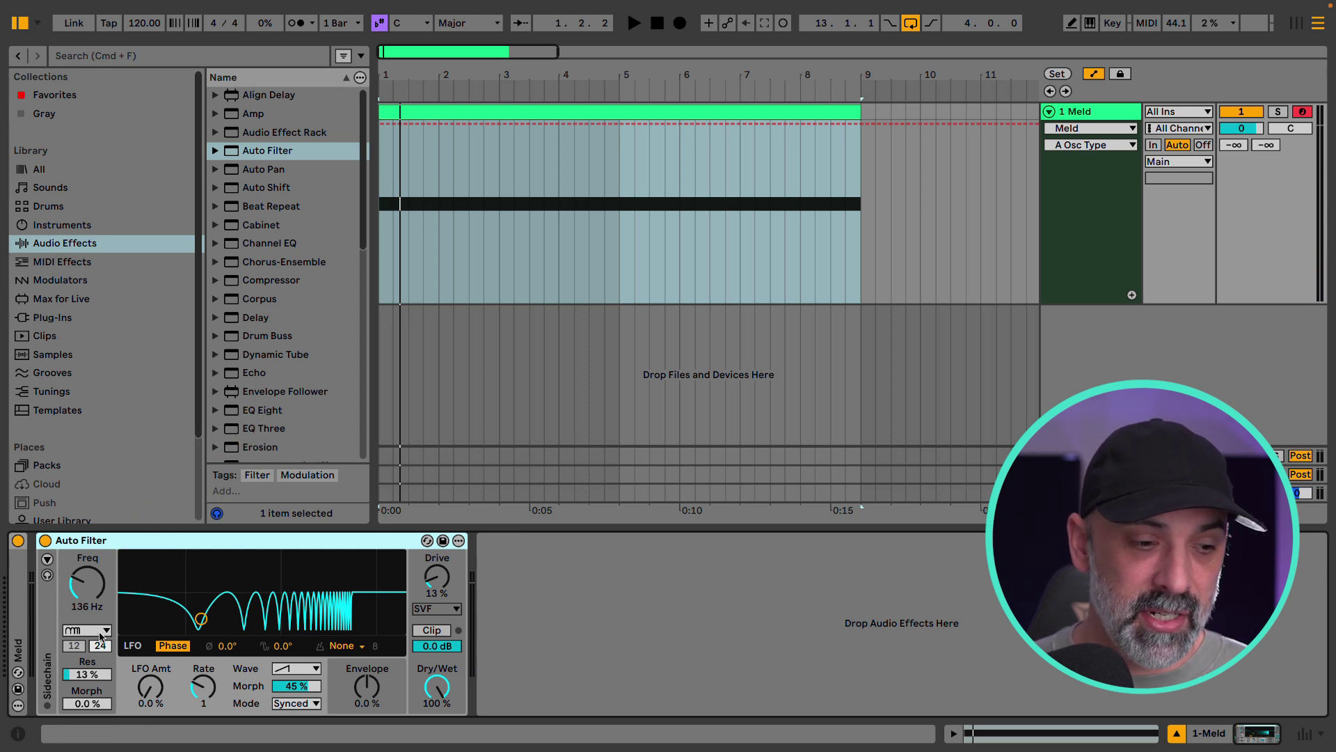
Set Auto Filter's type to Comb and adjust its frequency to 129 Hz while playing the clip
left_click(105, 630)
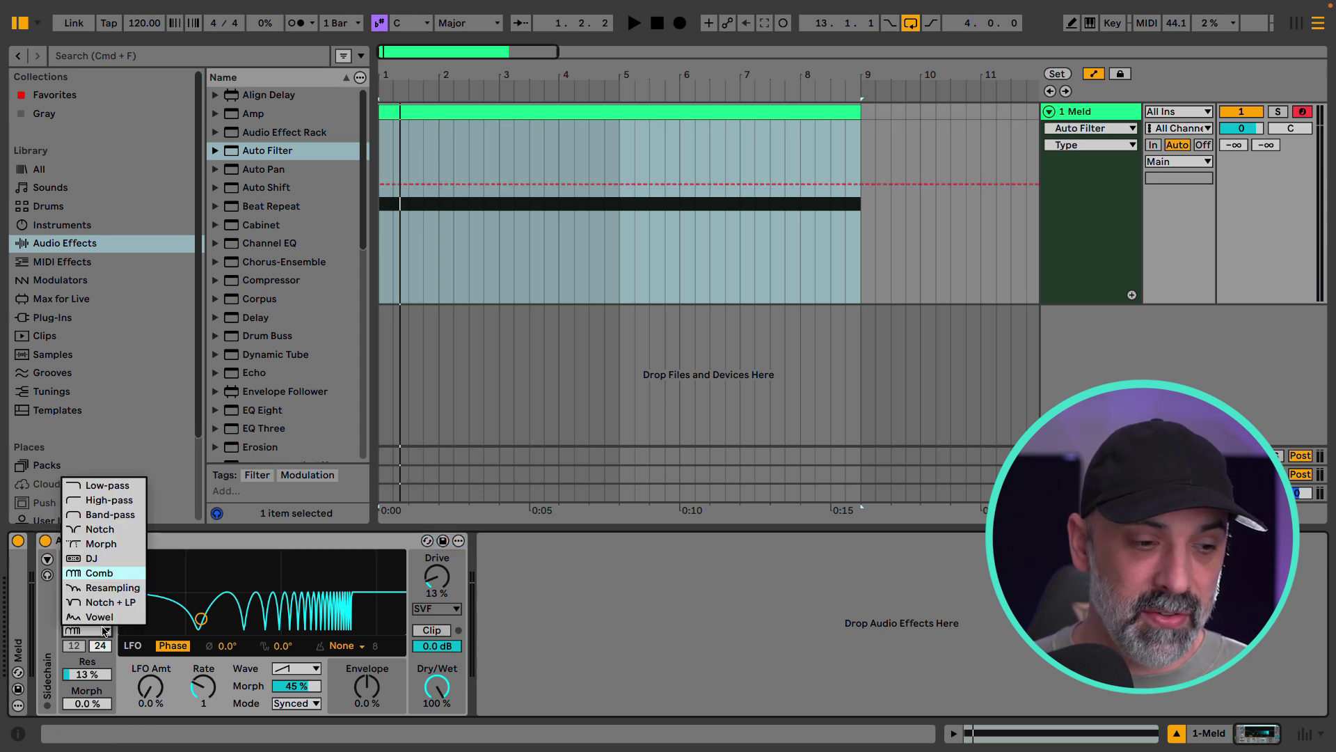
left_click(114, 573)
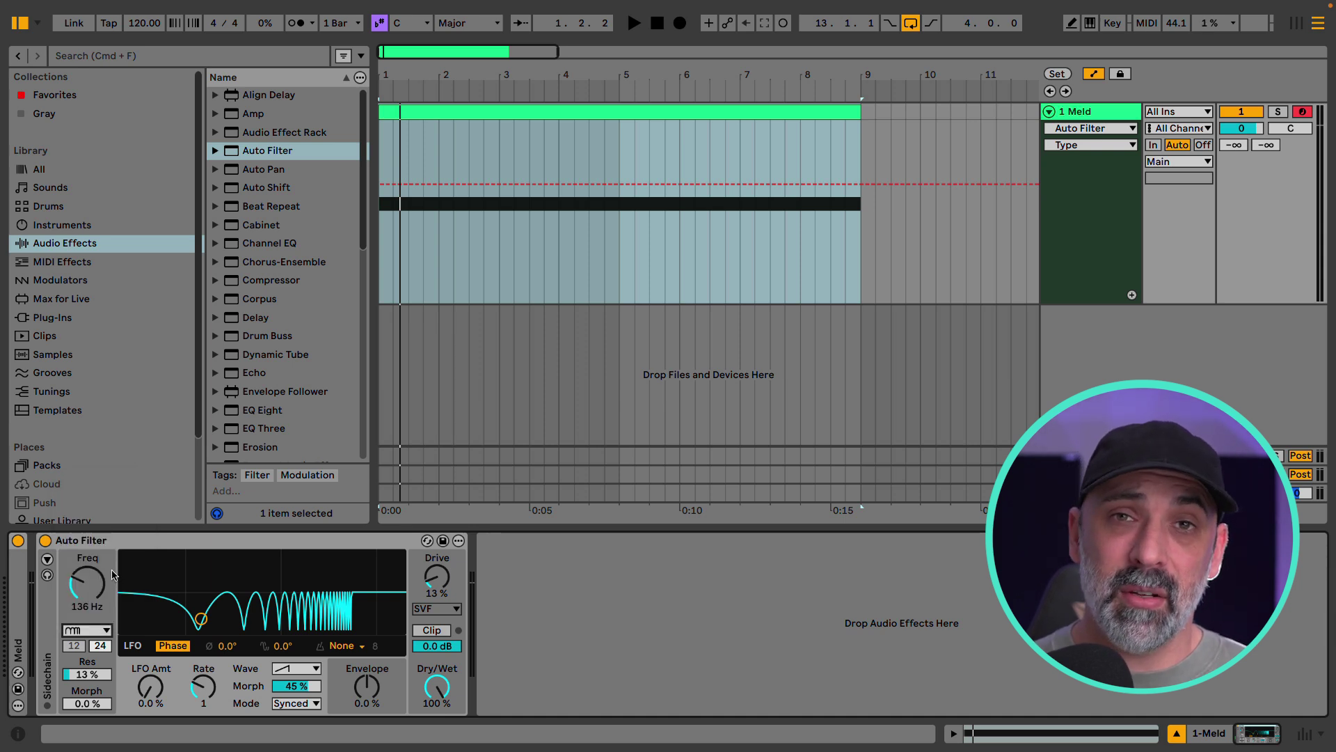
mouse_move(91, 584)
left_mouse_down()
mouse_move(91, 595)
mouse_move(92, 562)
mouse_move(91, 610)
mouse_move(91, 585)
left_mouse_up()
key("space")
key("space")
Show the Auto Filter Frequency automation on the Meld track and create a breakpoint at 3.1.1
right_click(93, 578)
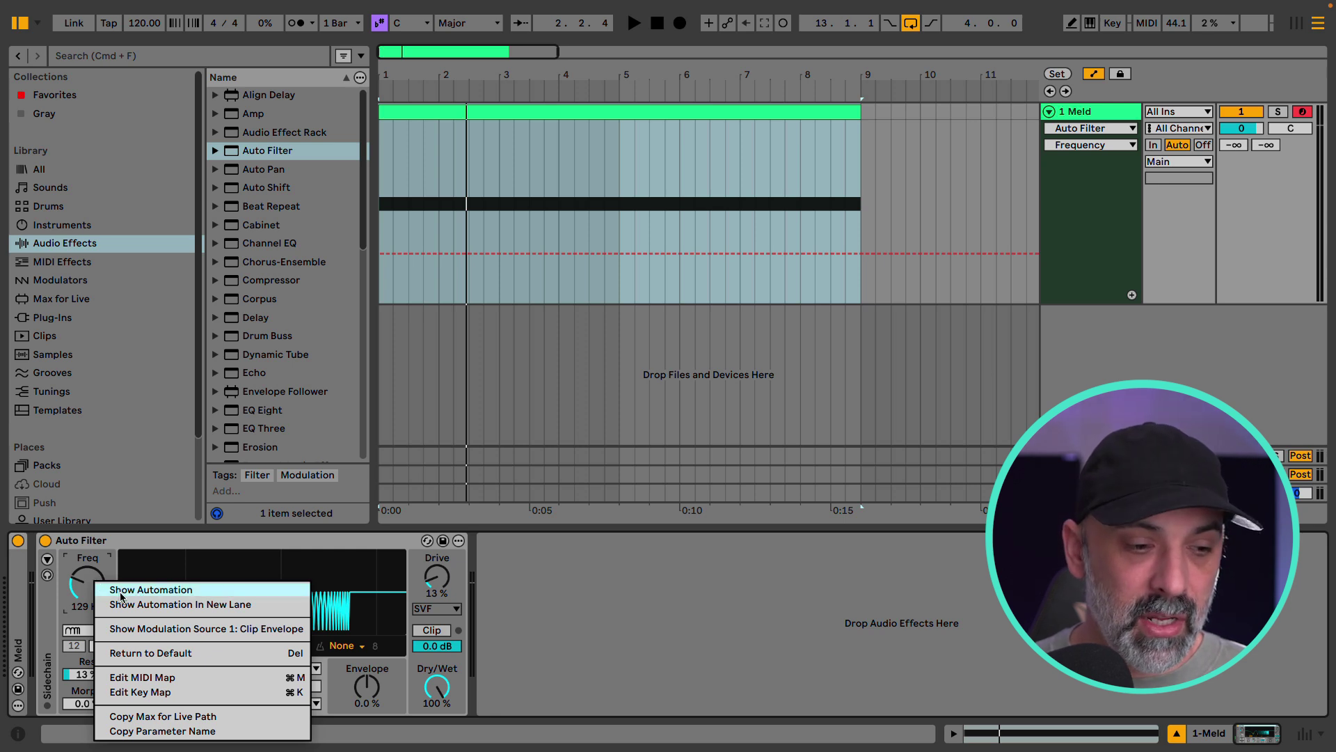
left_click(121, 590)
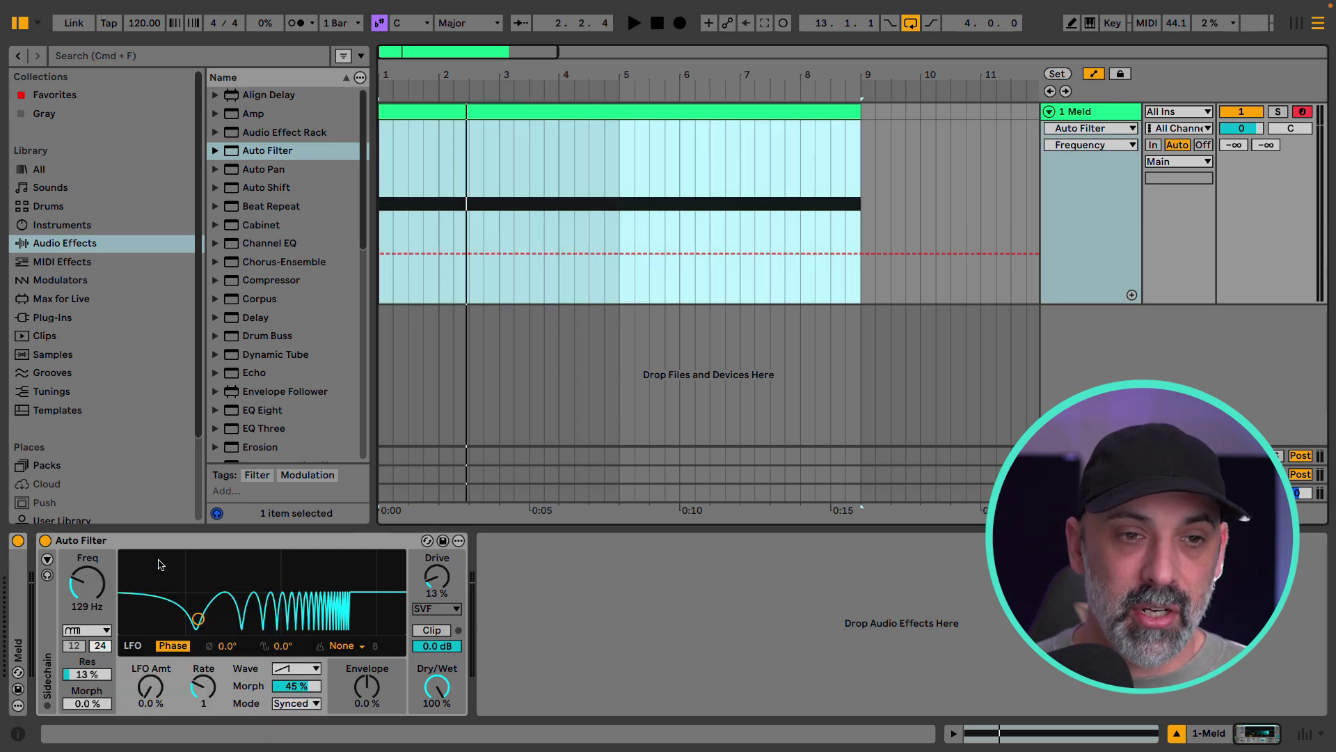
left_click(423, 298)
left_click(501, 282)
key("Return")
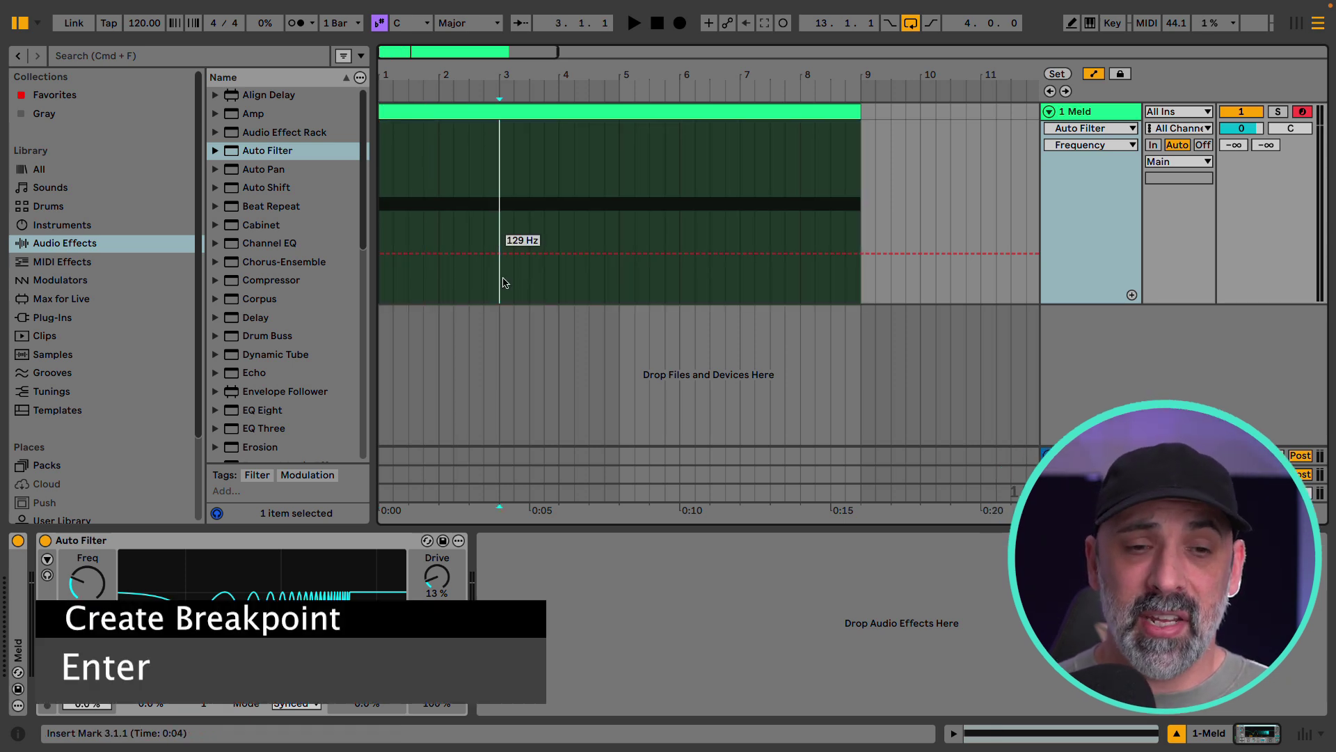
key("Return")
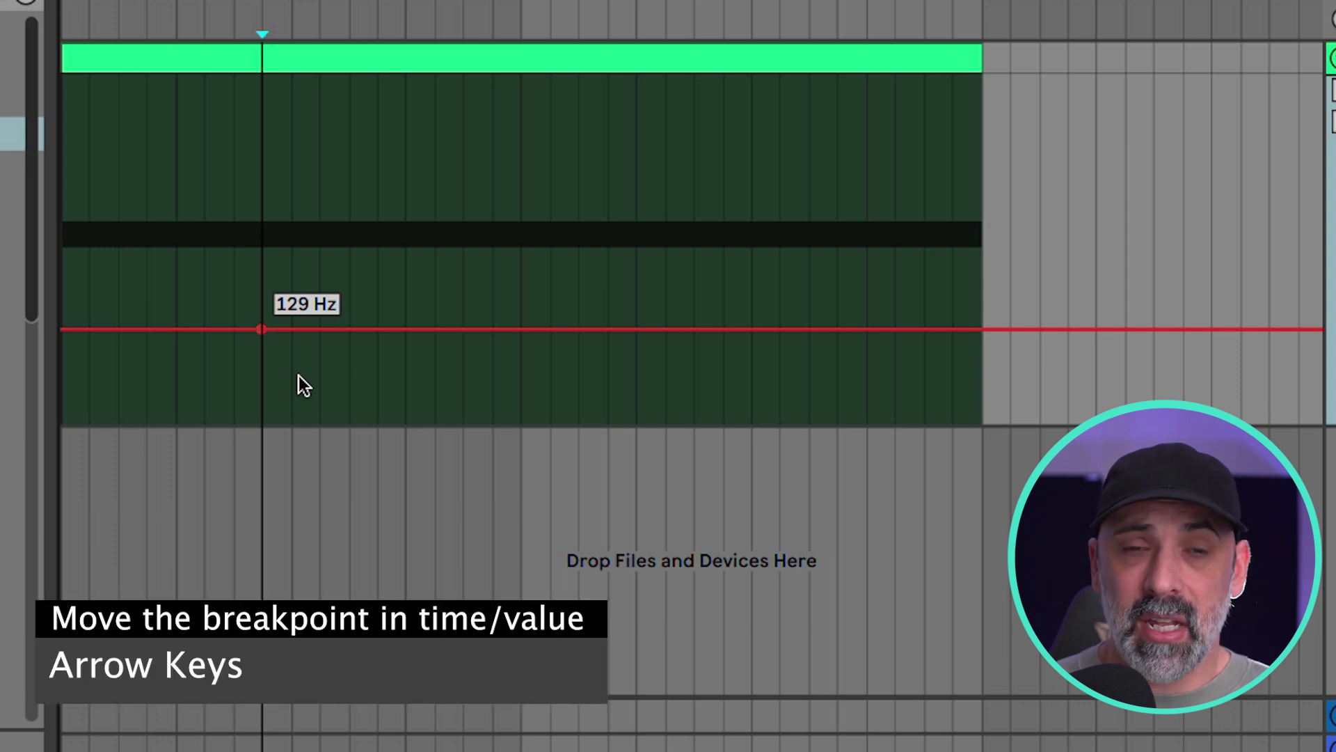
Move the new breakpoint in time and value to 1.1.1 at 91.3 Hz, and commit the change
key("Right")
key("Right")
key("Right")
key("Right")
key("Right")
key("Left")
key("Left")
key("Down")
key("Down")
key("Down")
key("Down")
key("Down")
key("Down")
key("Up")
key("Up")
key("Up")
key("Up")
key("Up")
key("Down")
key("Down")
key("Down")
key("Left")
key("Left")
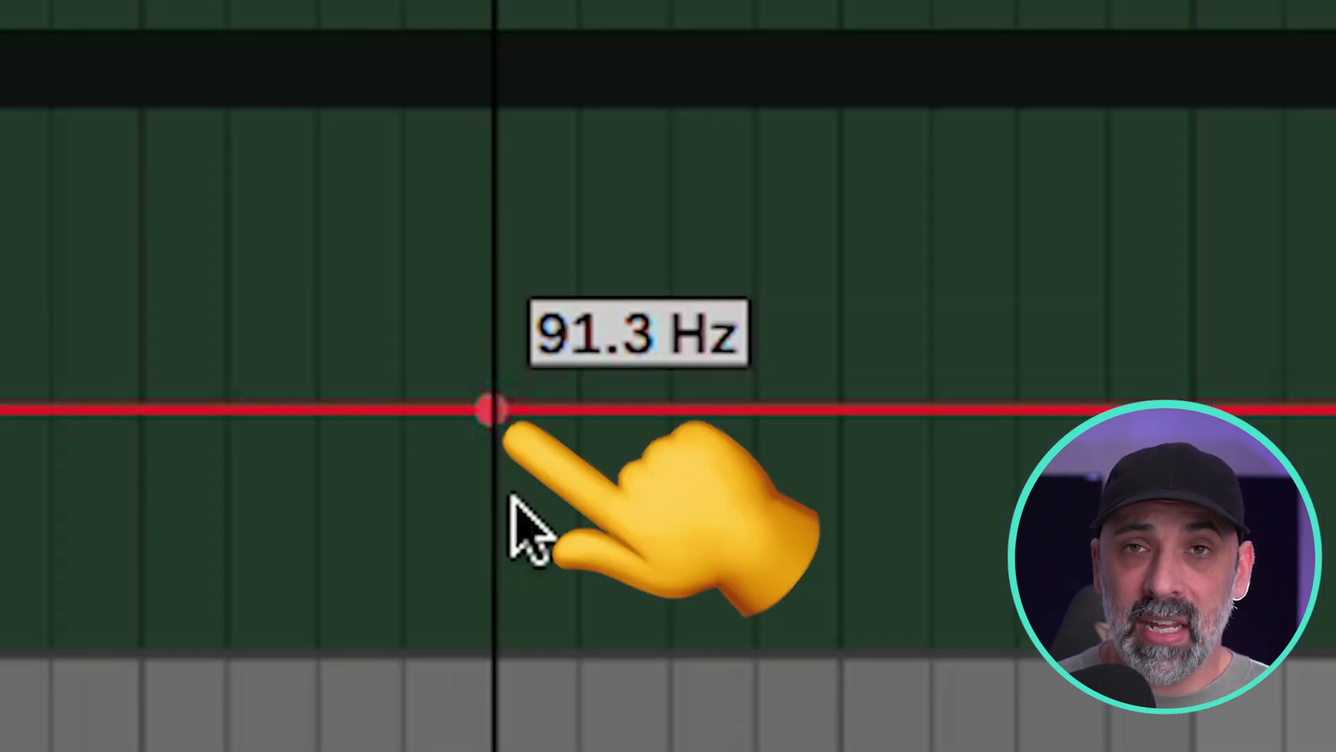
key("Left")
key("Left")
key("Right")
key("Right")
key("Right")
key("Up")
key("Up")
key("Up")
key("Down")
key("Down")
key("Down")
key("Left")
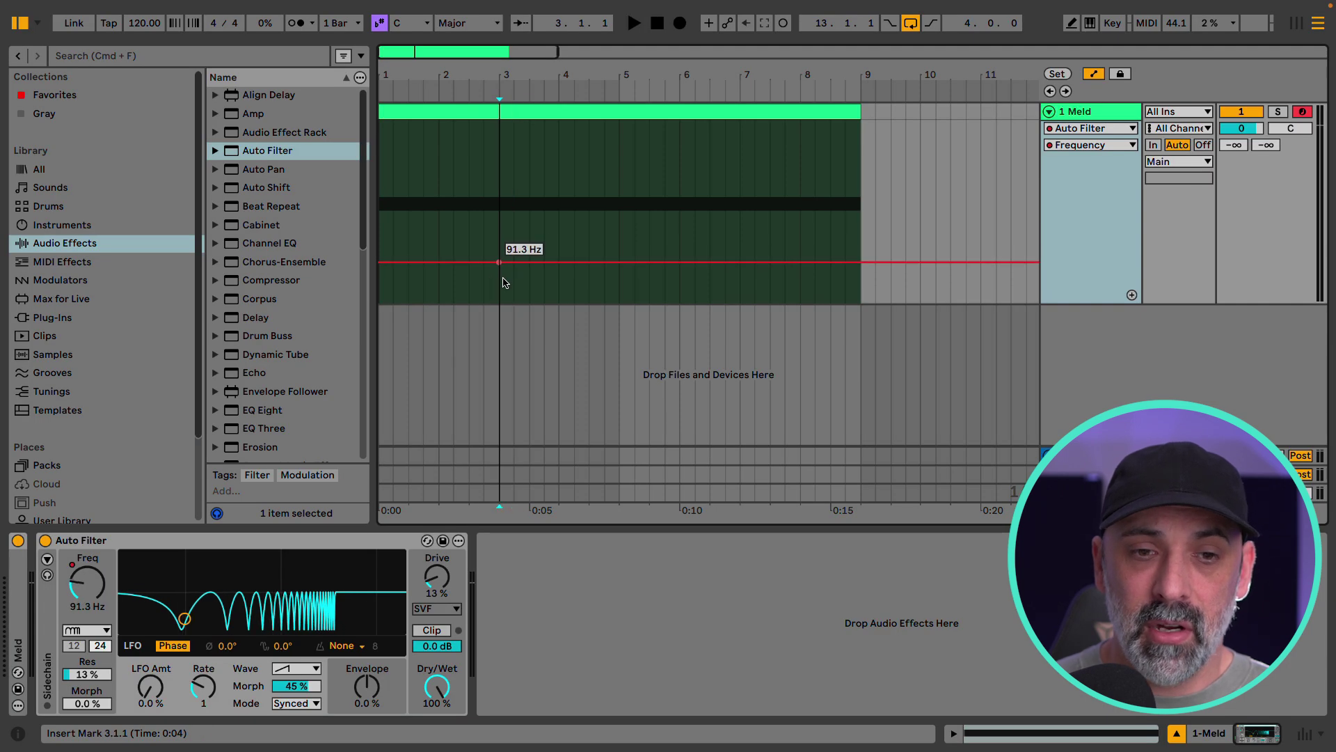
key("Left")
key("Left")
key("Right")
key("Left")
key("Left")
key("Left")
key("Left")
key("Left")
key("Left")
key("Left")
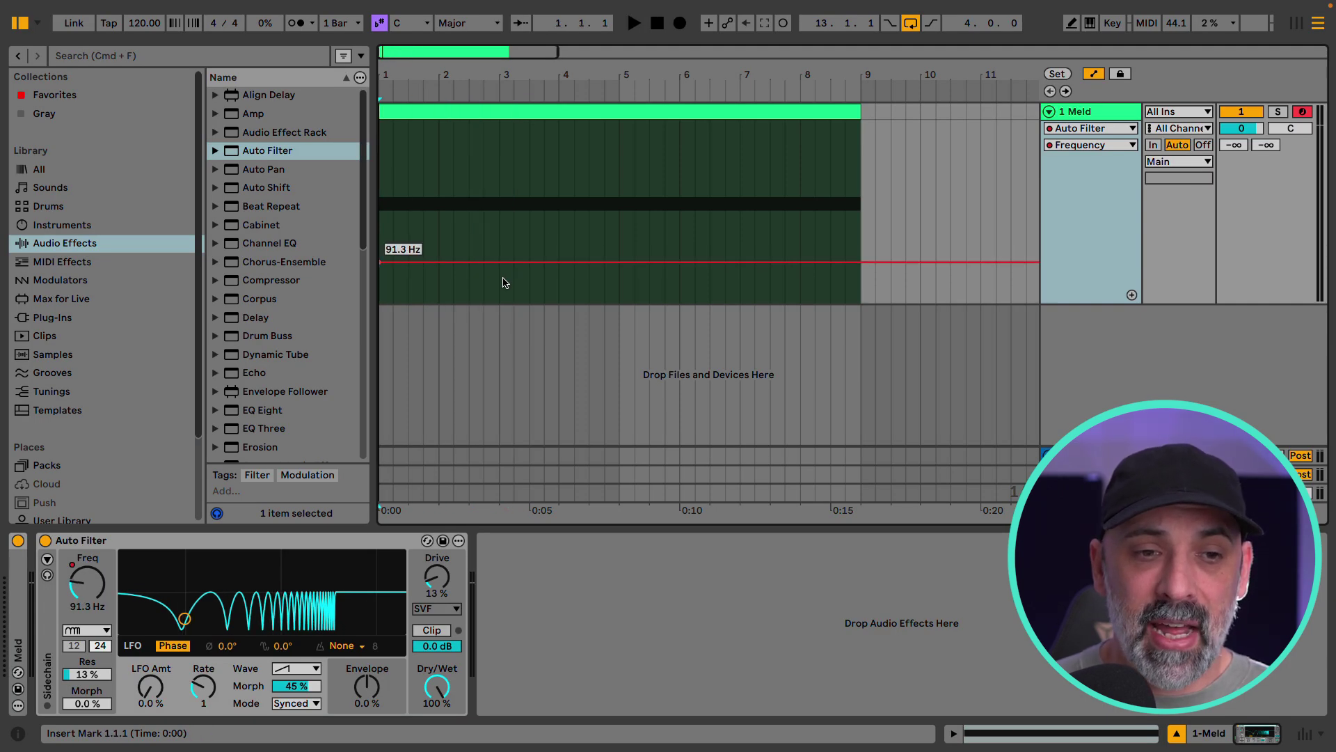
key("Return")
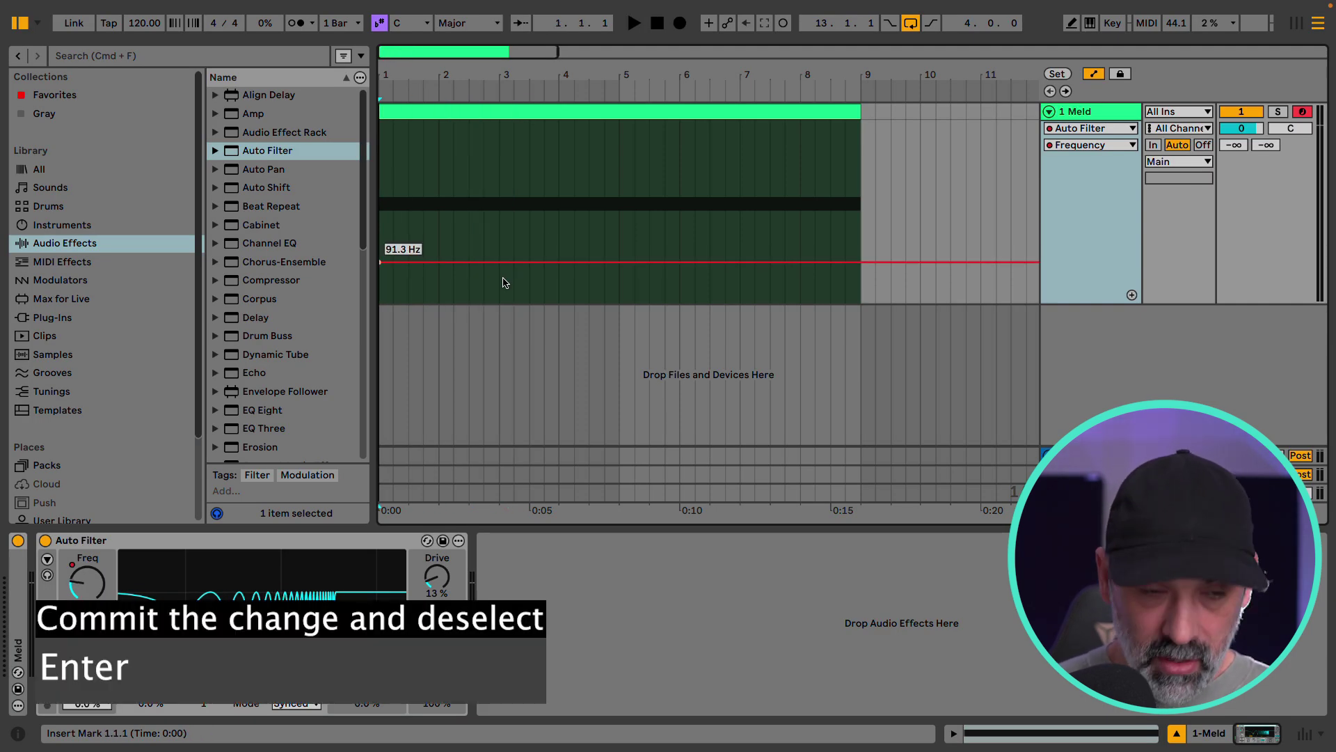
Add a Frequency breakpoint at bar 2, set it to 159 Hz and commit it
key("Right")
key("Right")
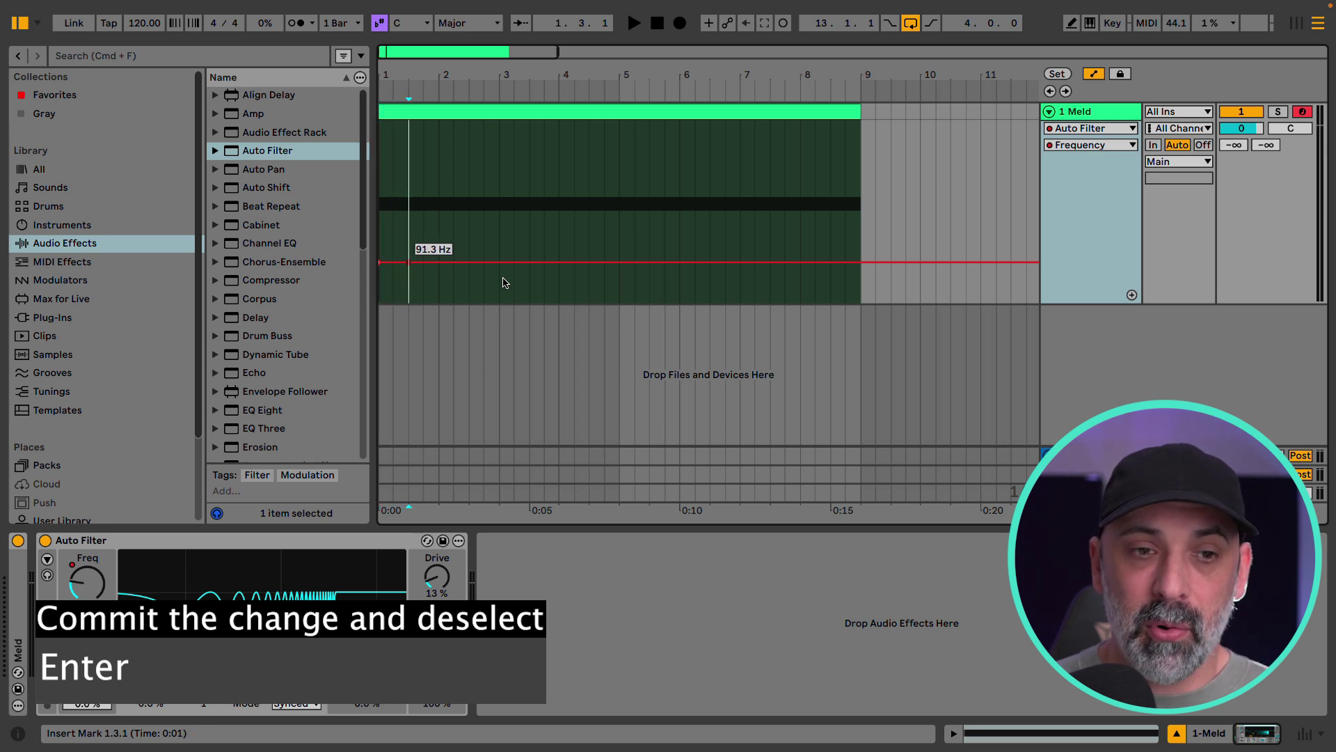
key("Right")
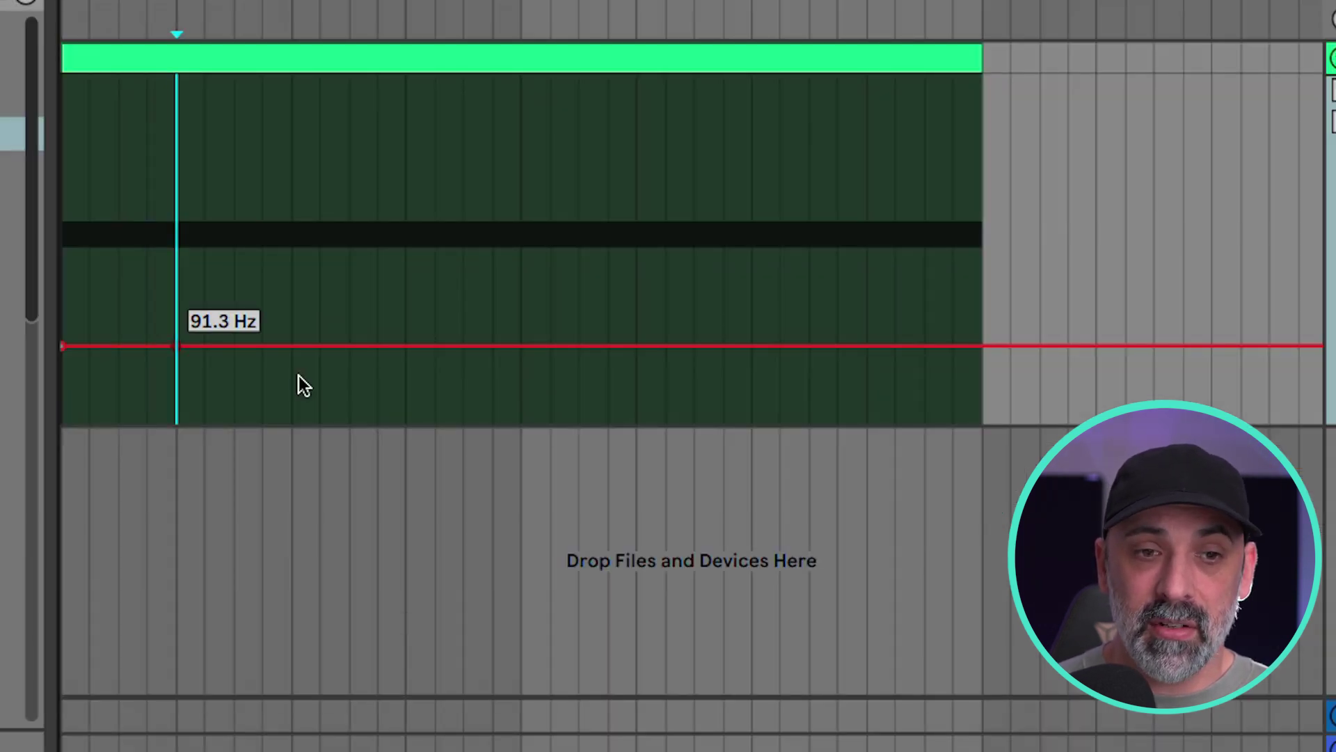
key("Return")
key("Up")
key("Up")
key("Up")
key("Up")
key("Up")
key("Up")
key("Up")
key("Up")
key("Up")
key("Up")
key("Up")
key("Up")
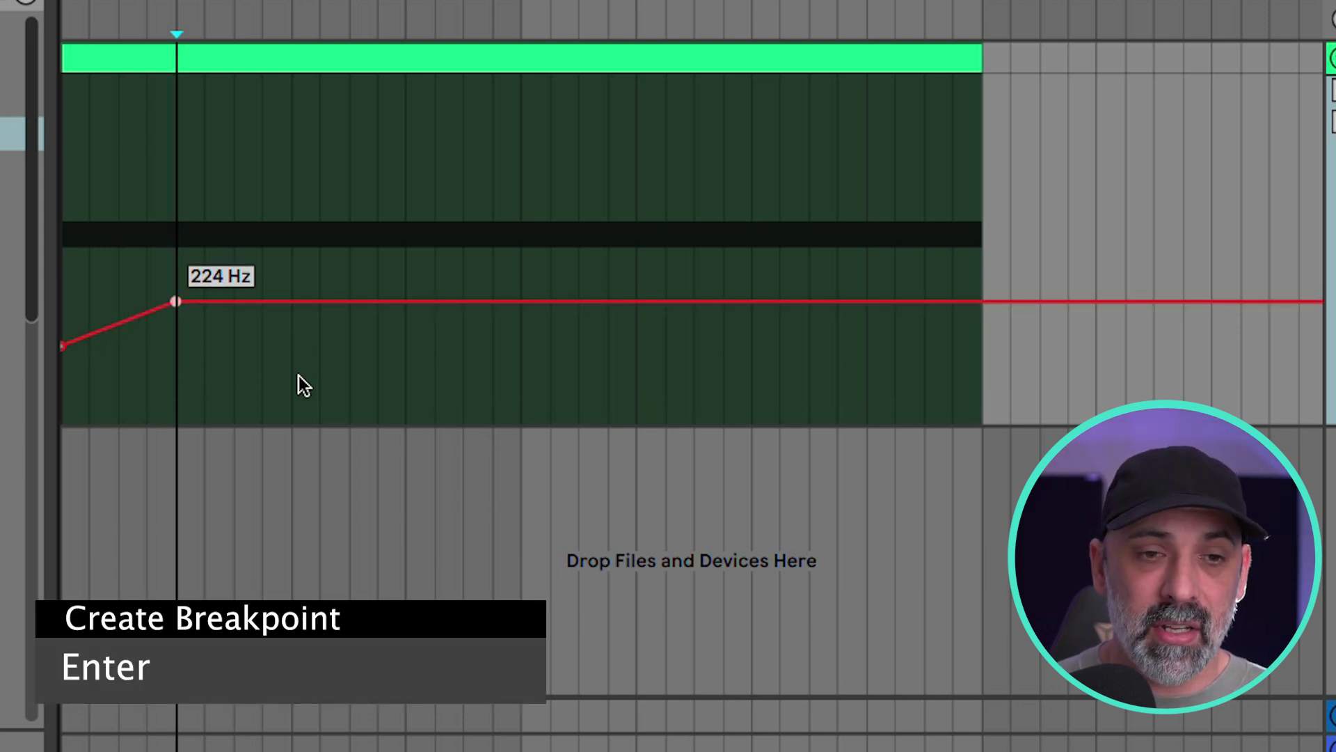
key("Down")
key("Down")
key("Down")
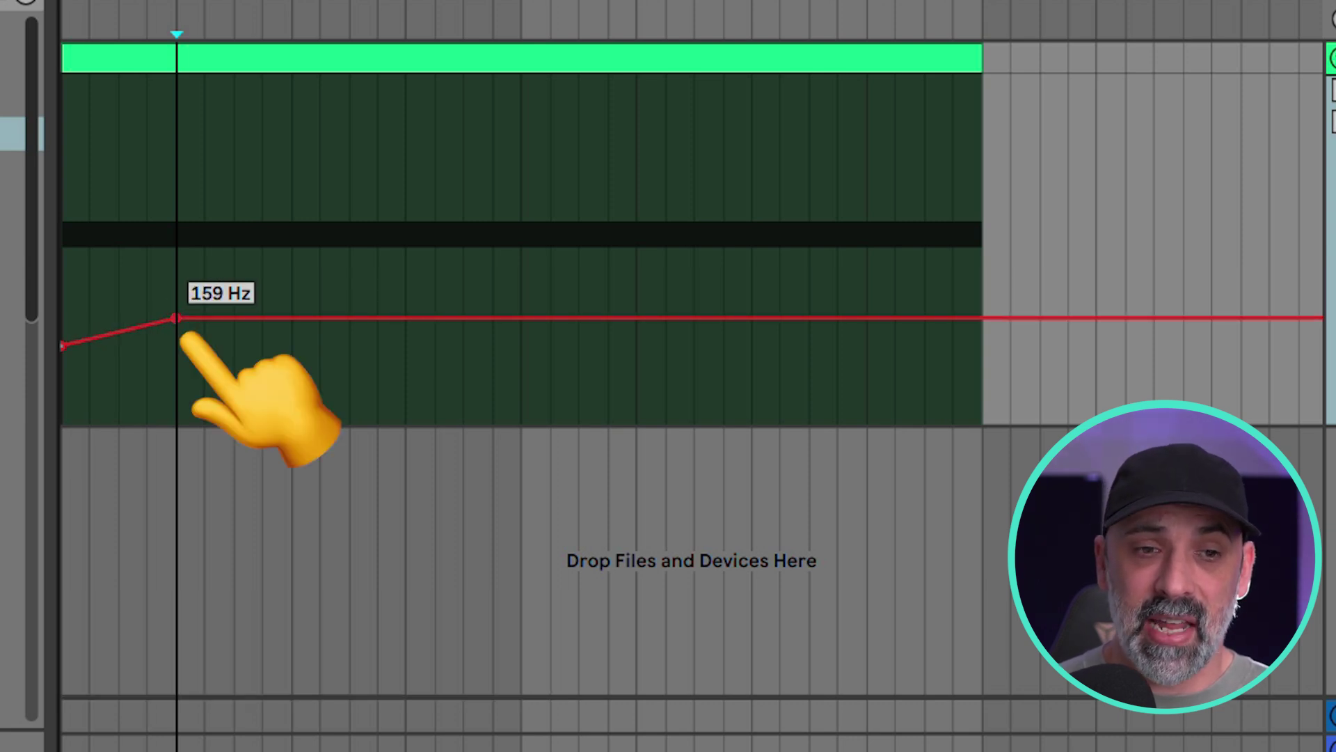
key("Left")
key("Left")
key("Right")
key("Right")
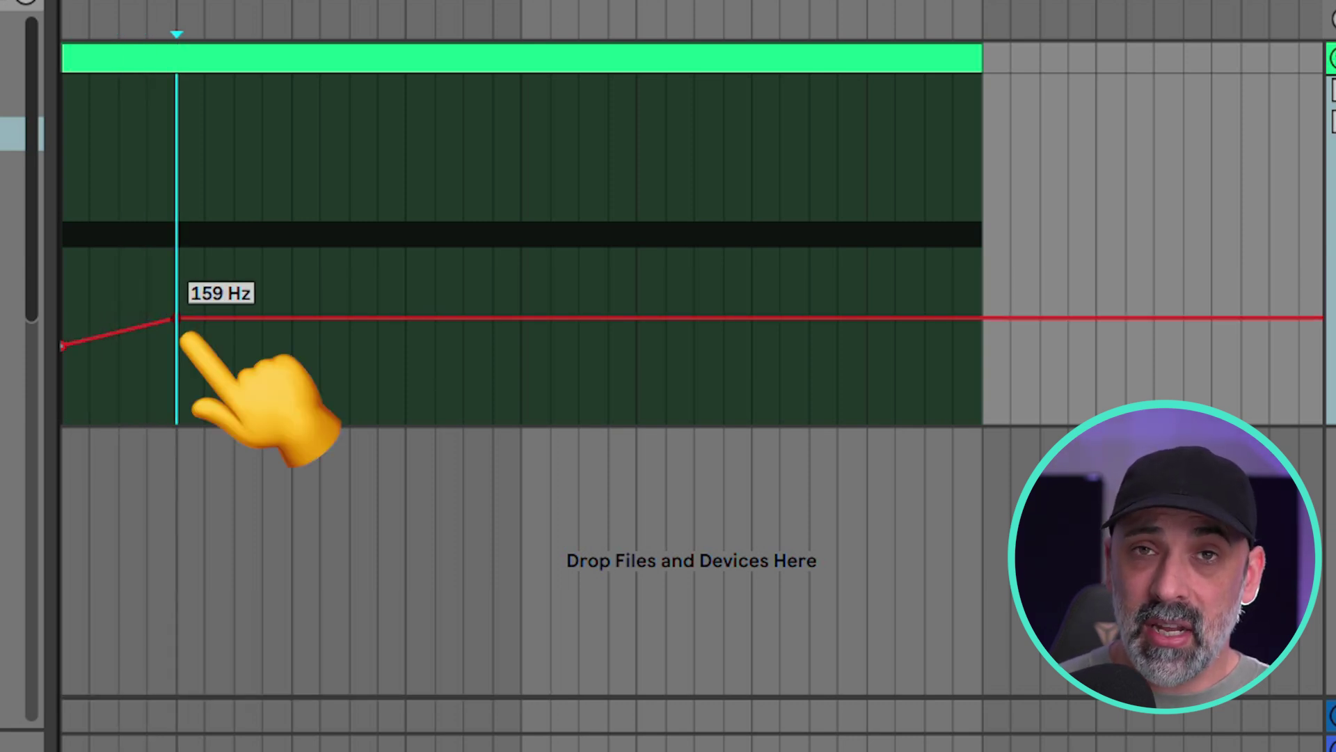
key("Return")
Add a Frequency breakpoint one beat into bar 3 with a value of 5000 Hz
key("Right")
key("Right")
key("Right")
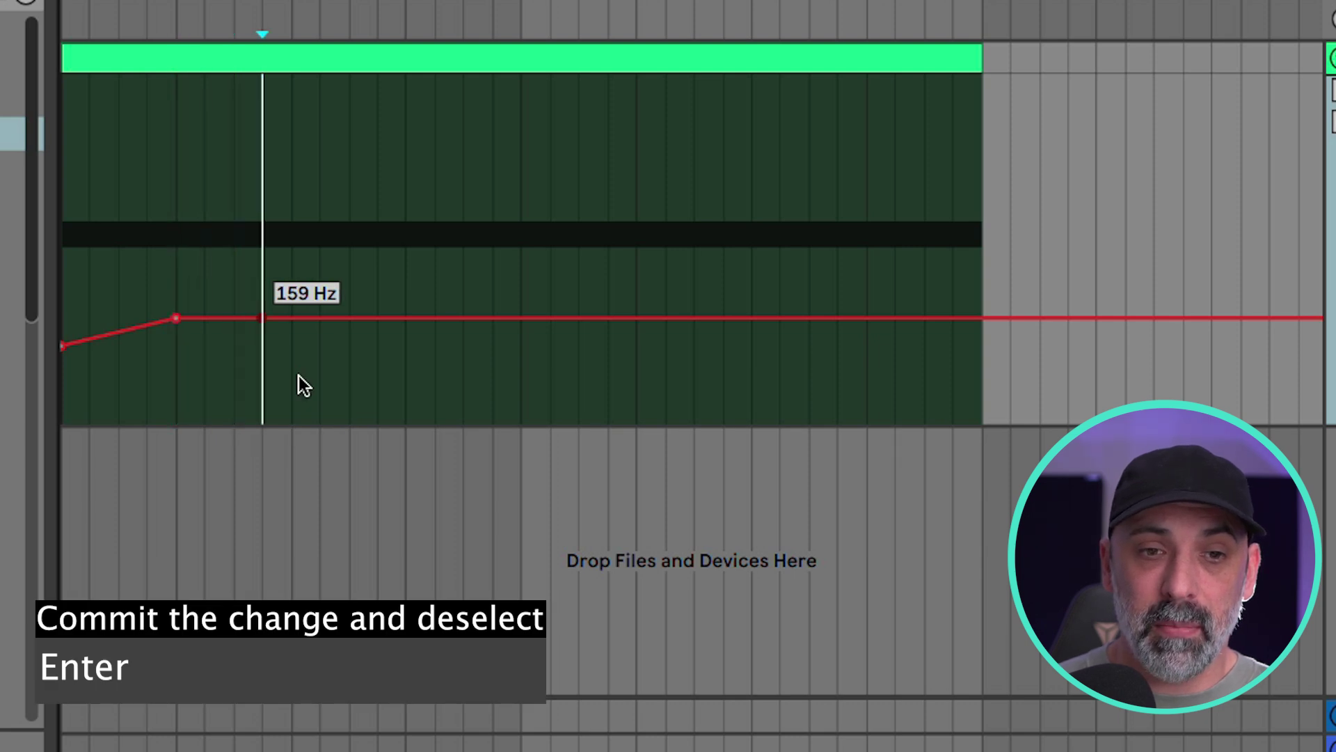
key("Right")
key("Right")
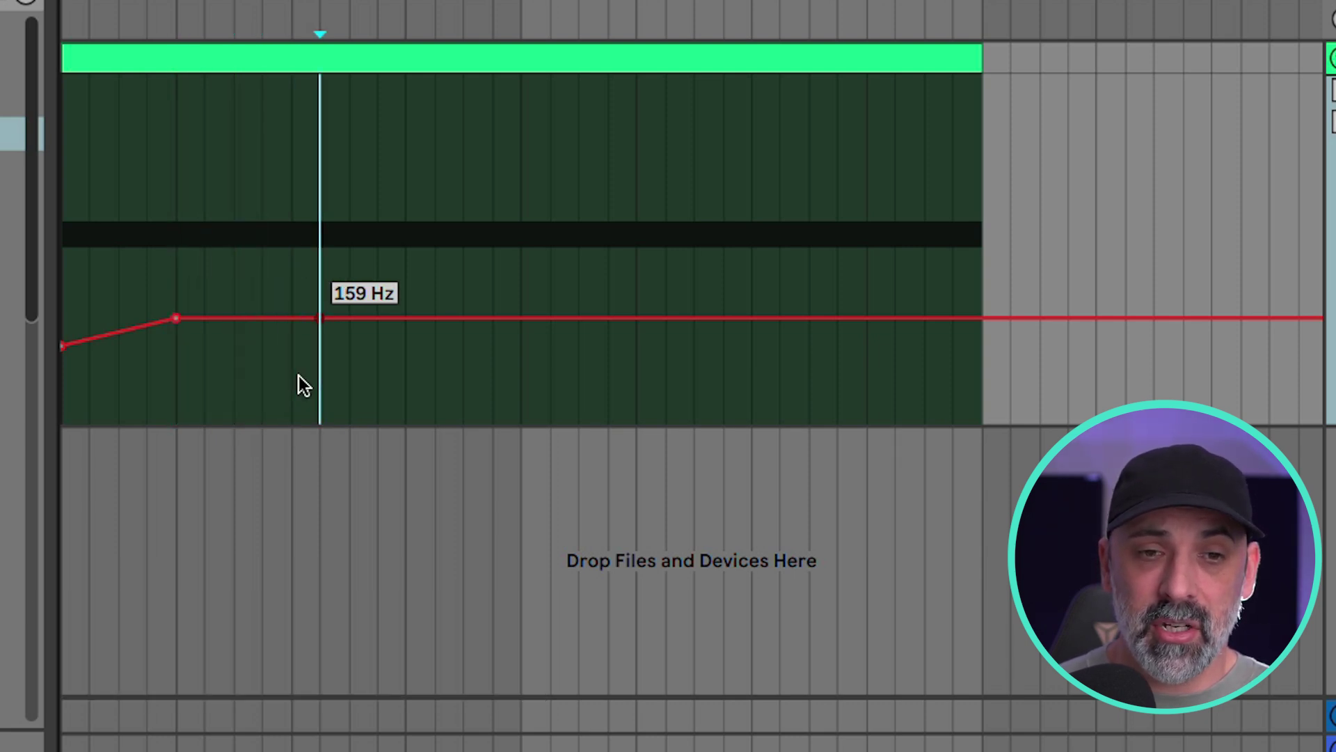
key("Return")
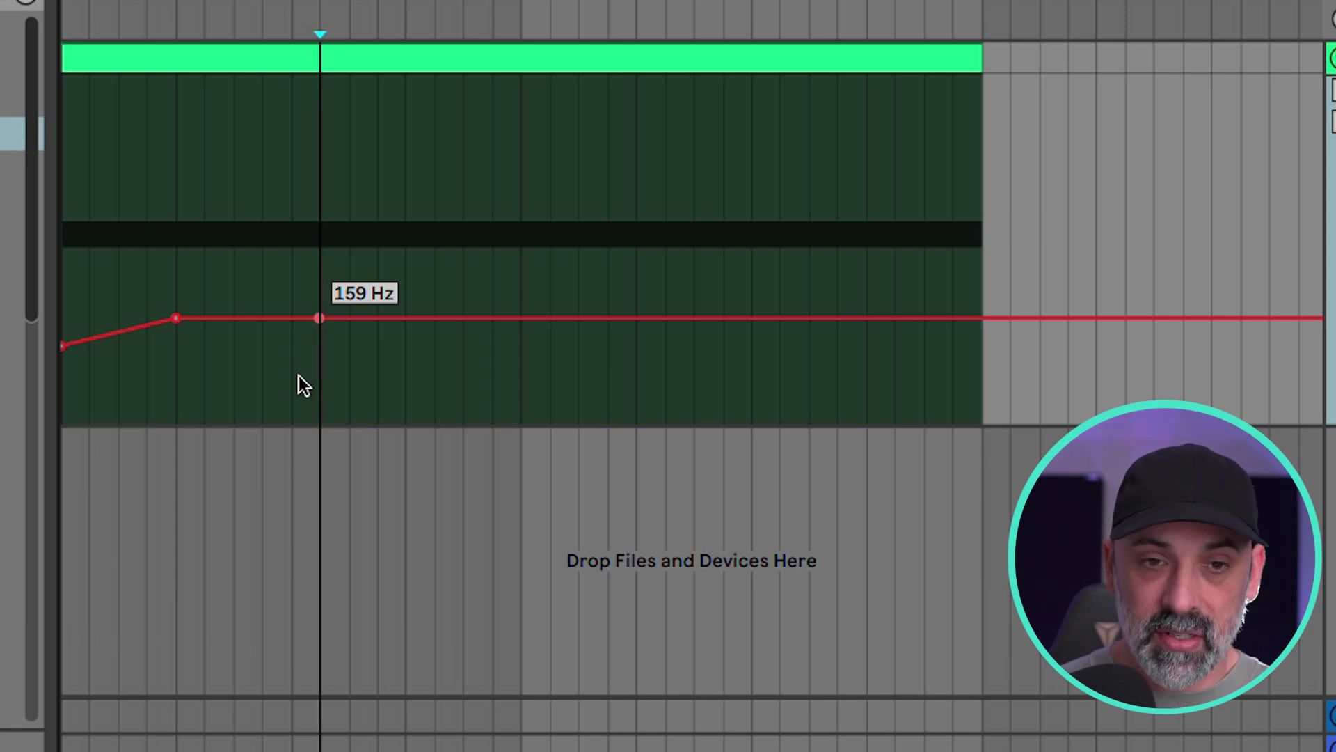
type("5000")
key("Return")
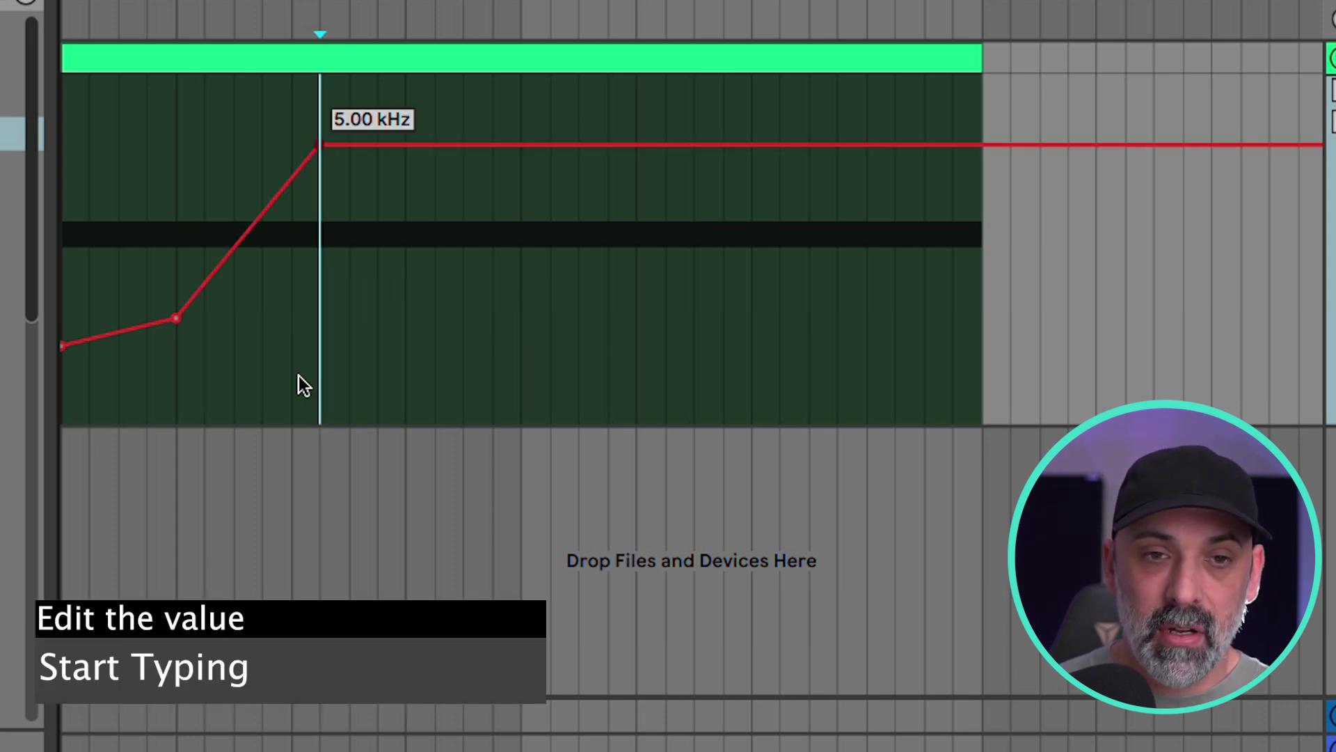
Add a Frequency breakpoint one beat into bar 4 with a value of 20 Hz
key("Right")
key("Right")
key("Right")
key("Right")
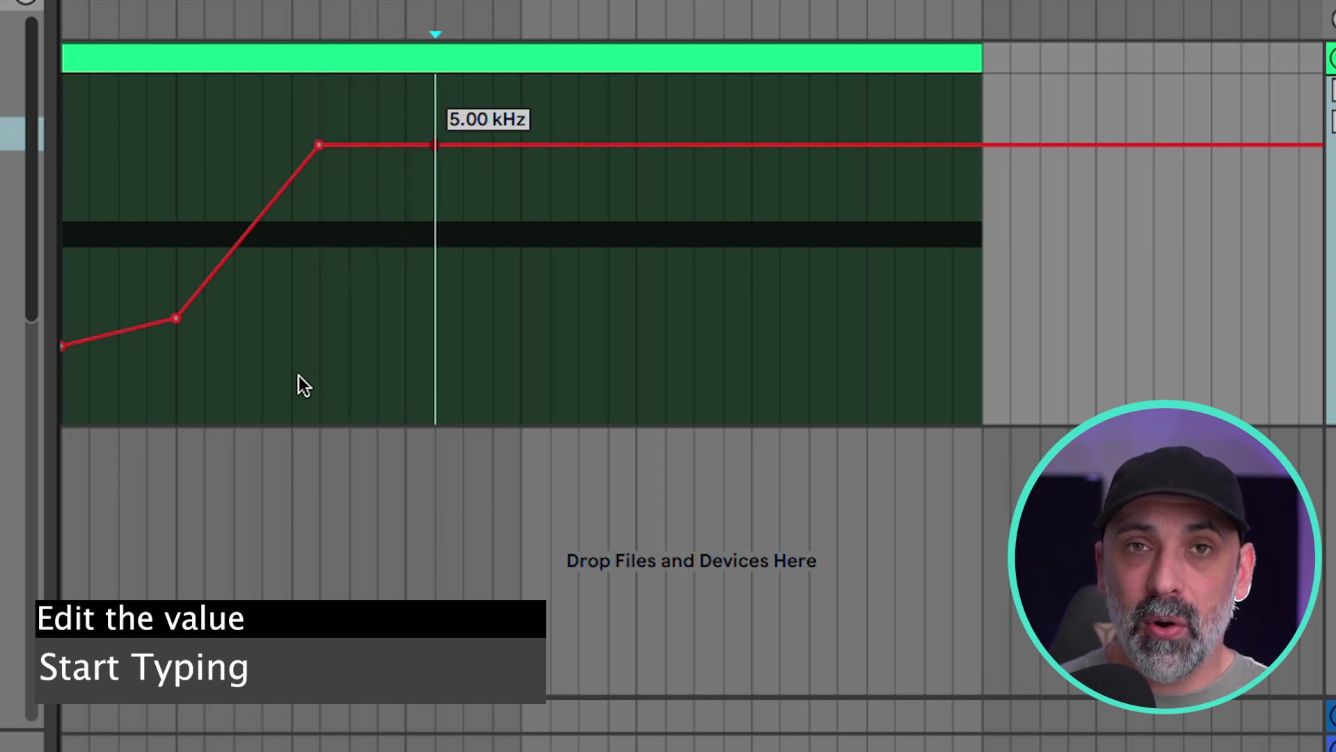
type("20")
key("Return")
Add a Frequency breakpoint at the start of bar 5 with a value of 49 Hz
key("Right")
key("Right")
key("Right")
type("49")
key("Return")
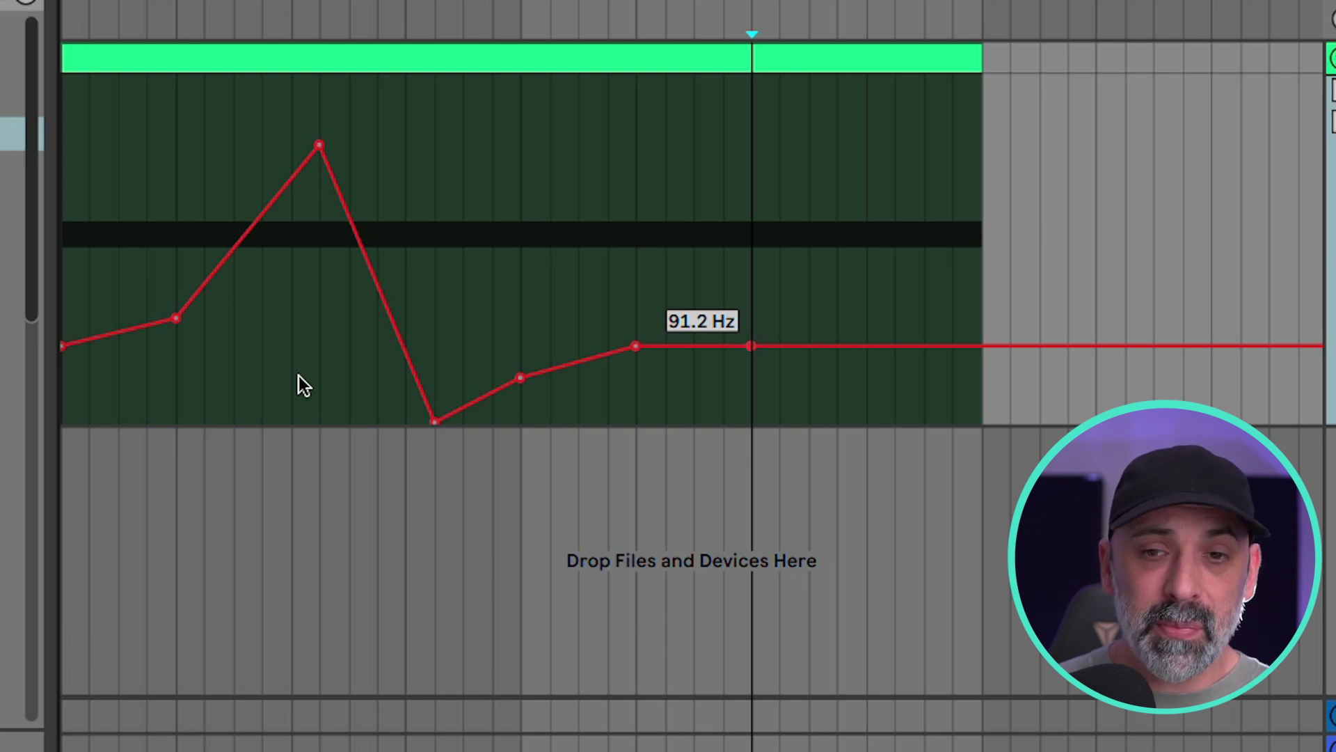
Raise the last Frequency breakpoint to 97.8 Hz and shift it one beat later to 7.2.1
key("Up")
key("Right")
key("Right")
key("Left")
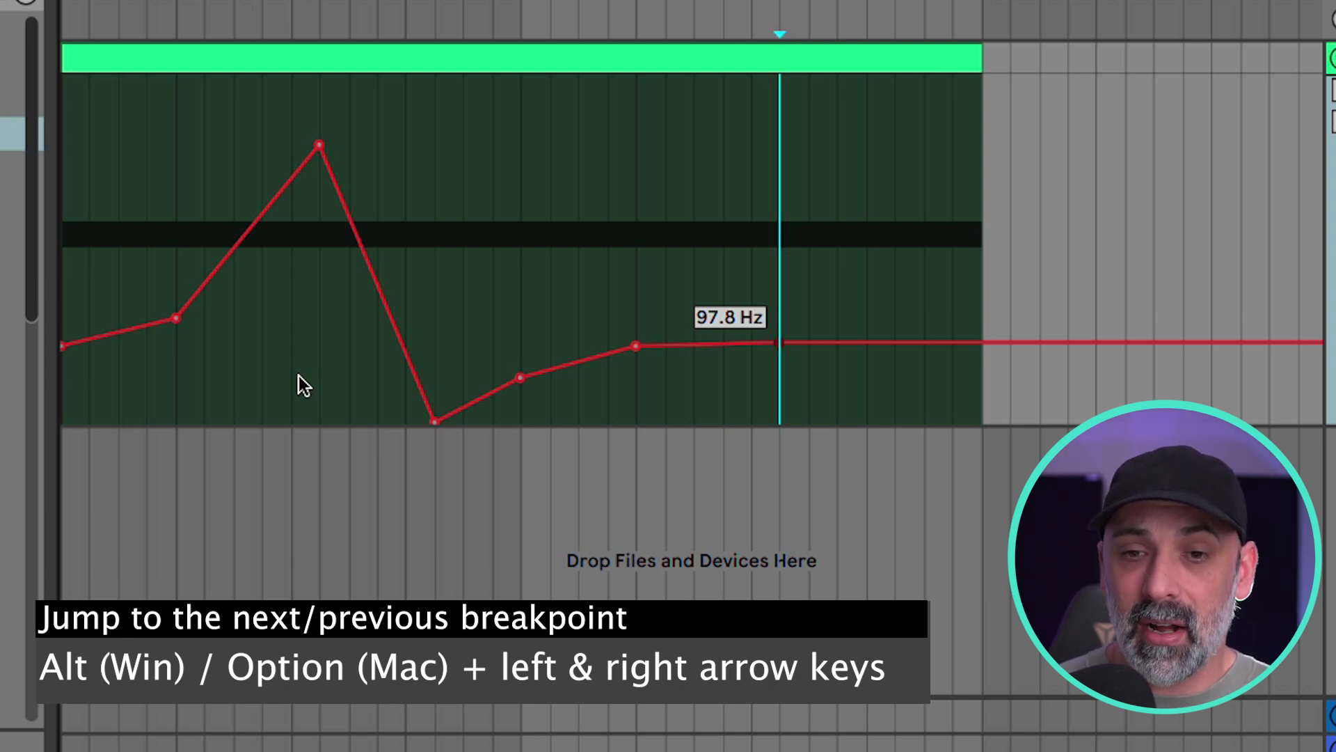
Step backward and forward through all the Frequency breakpoints, finishing on the first one at the clip's start
key("alt+Left")
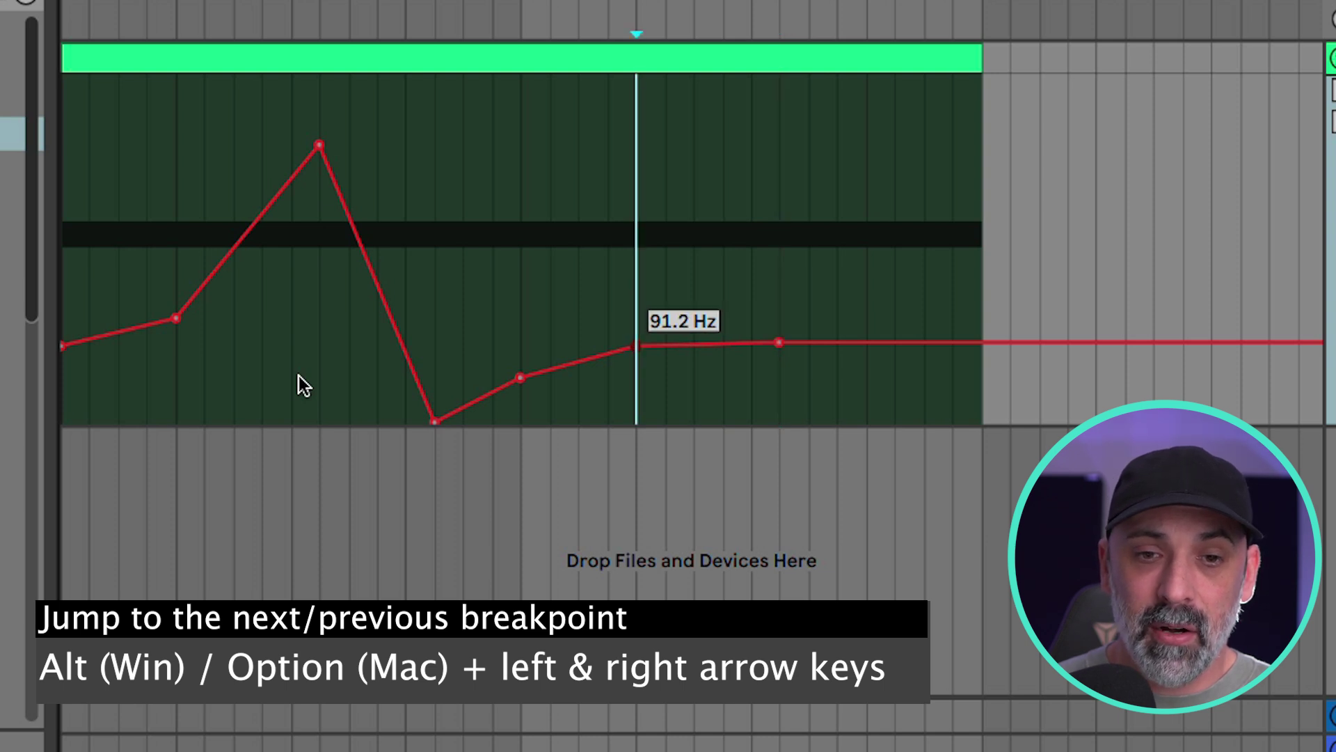
key("alt+Left")
key("alt+Left")
key("alt+Left")
key("alt+Left")
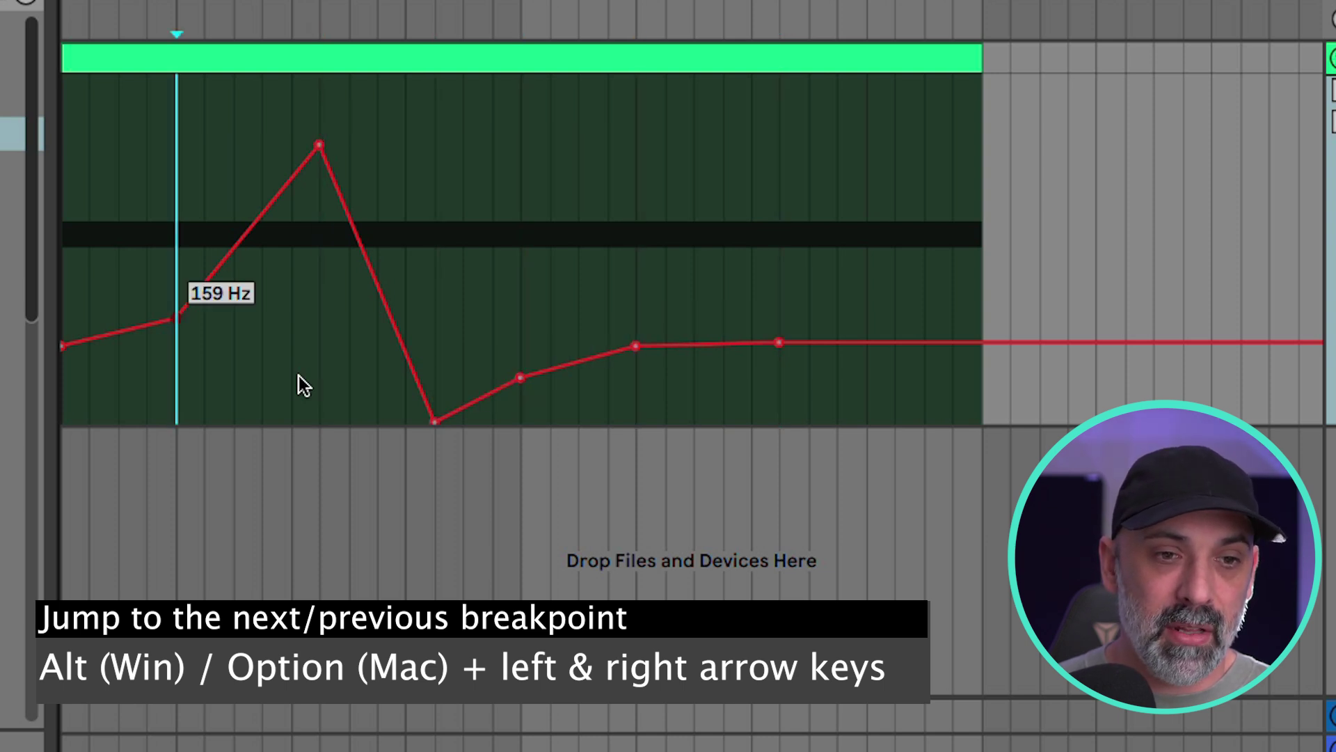
key("alt+Left")
key("alt+Right")
key("alt+Right")
key("alt+Right")
key("alt+Right")
key("alt+Right")
key("alt+Right")
key("alt+Left")
key("alt+Left")
key("alt+Left")
key("alt+Left")
key("alt+Left")
key("alt+Left")
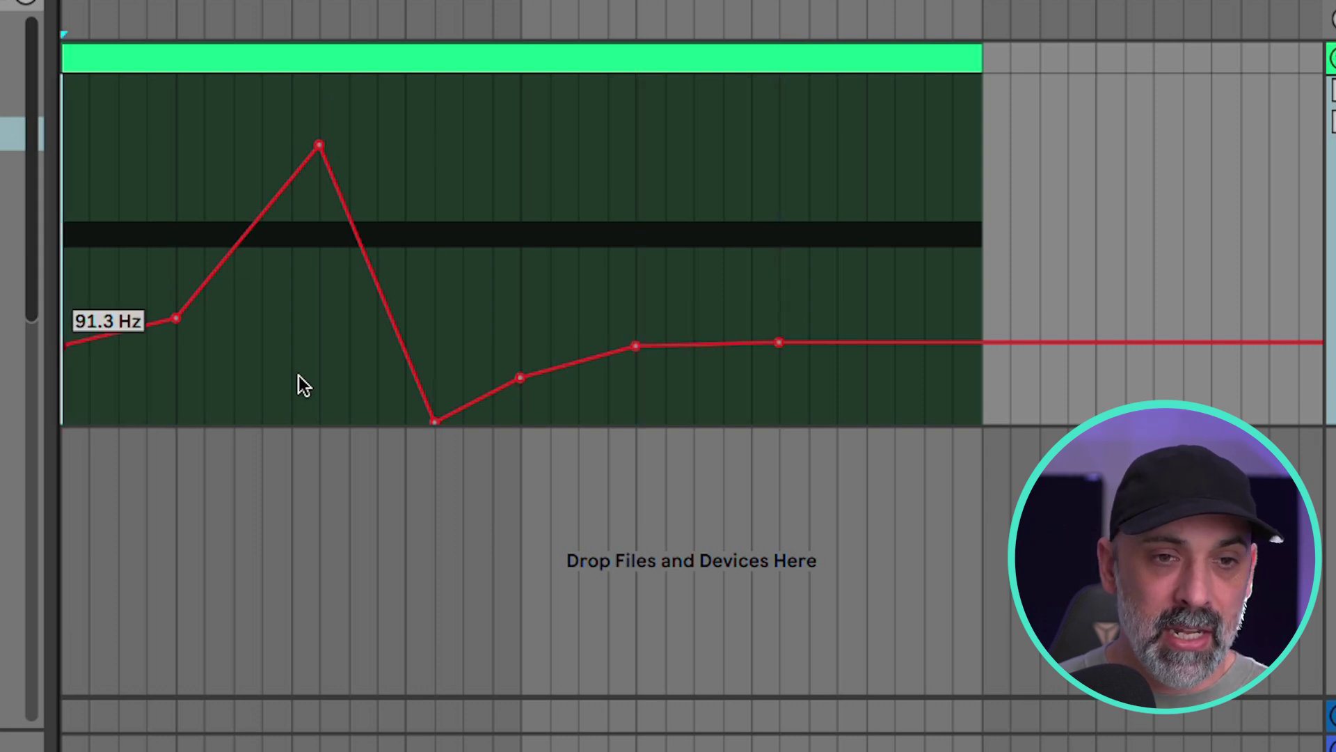
Play the clip from the start to hear the Frequency automation, and move to the last breakpoint at 7.2.1
key("space")
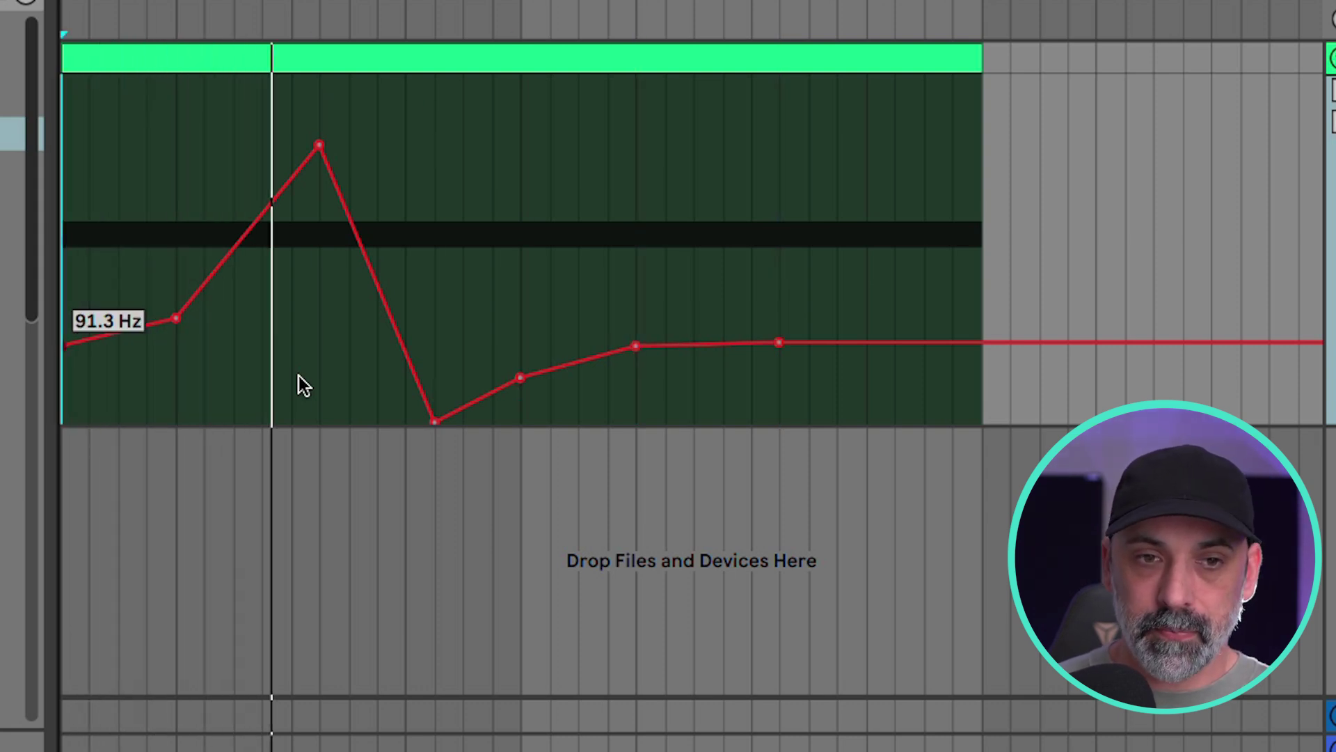
key("space")
key("alt+Right")
key("alt+Right")
key("alt+Right")
key("alt+Right")
key("alt+Right")
key("alt+Right")
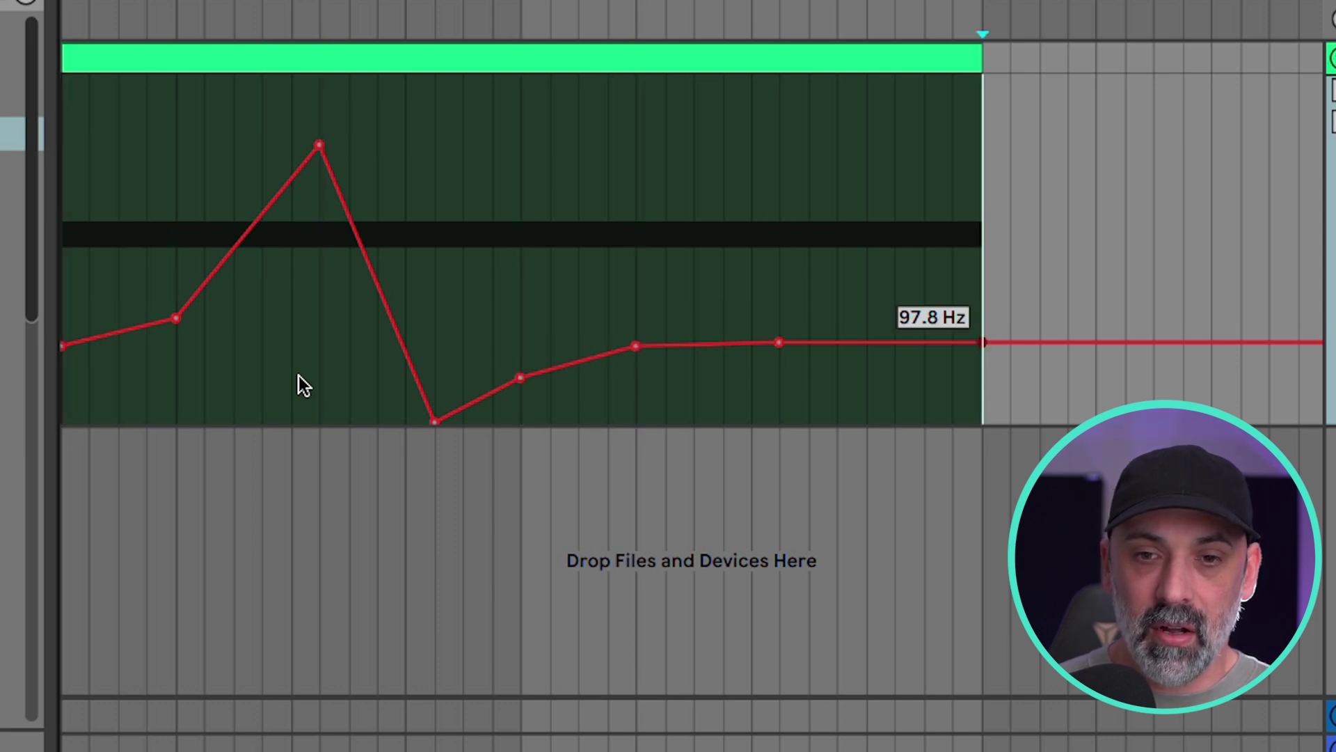
key("alt+Left")
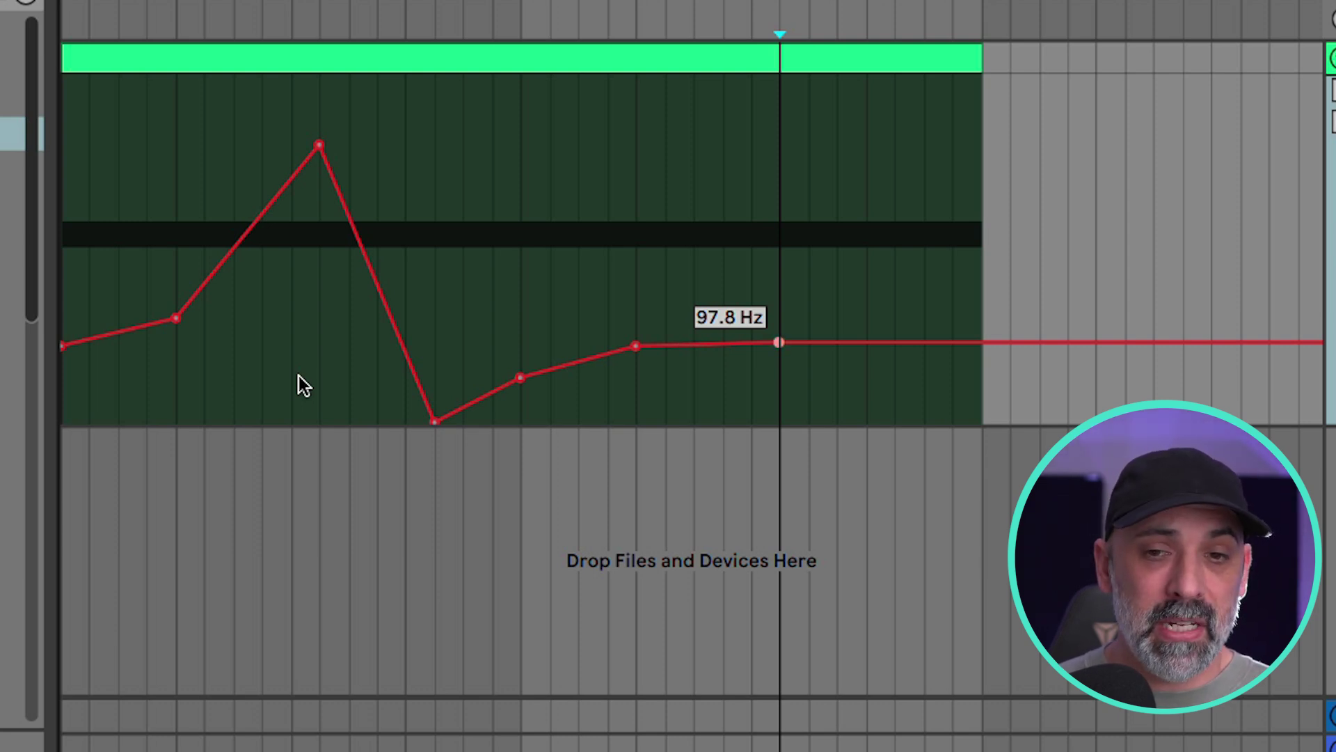
Try moving the last Frequency breakpoint back past its neighbour to bar 5, and try deleting it
key("Left")
key("Left")
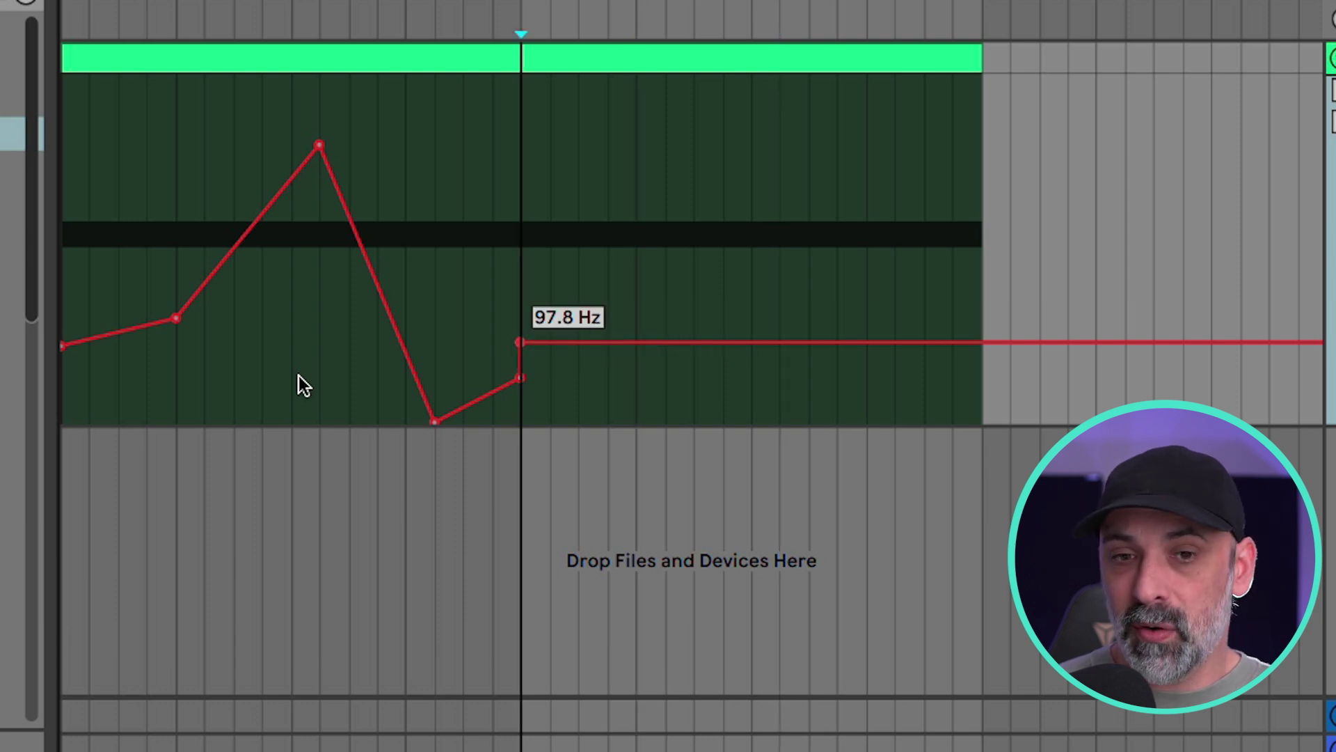
key("Left")
key("Right")
key("Left")
key("Delete")
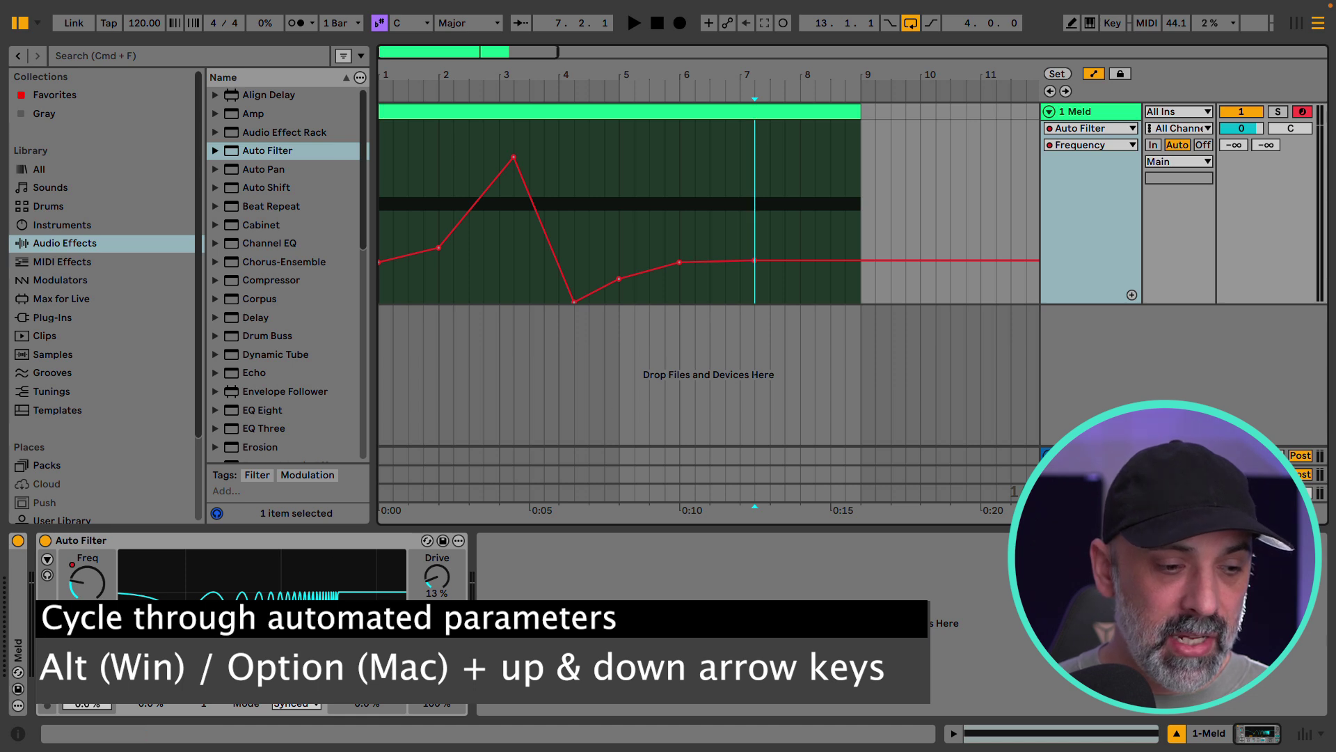
Show the Auto Filter Resonance automation on the Meld track and place the insert marker at 6.2.1
right_click(80, 674)
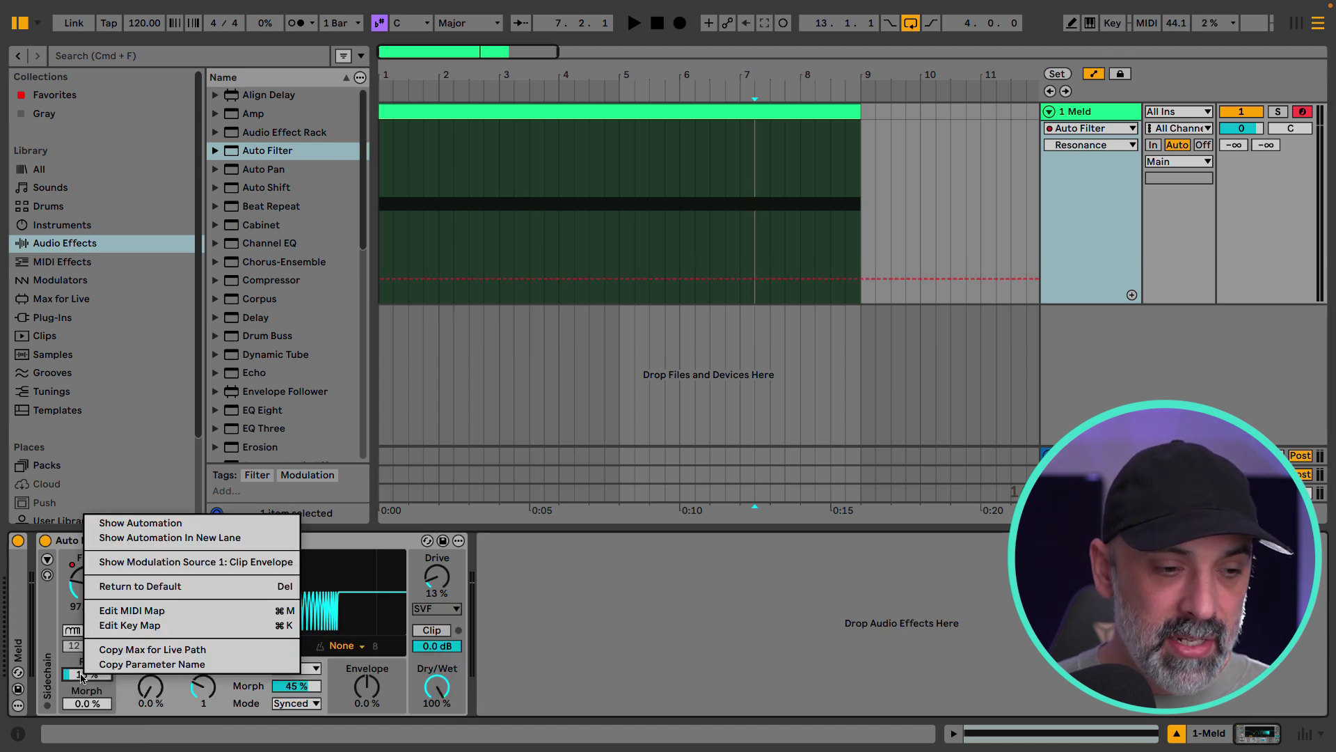
left_click(132, 525)
left_click(696, 268)
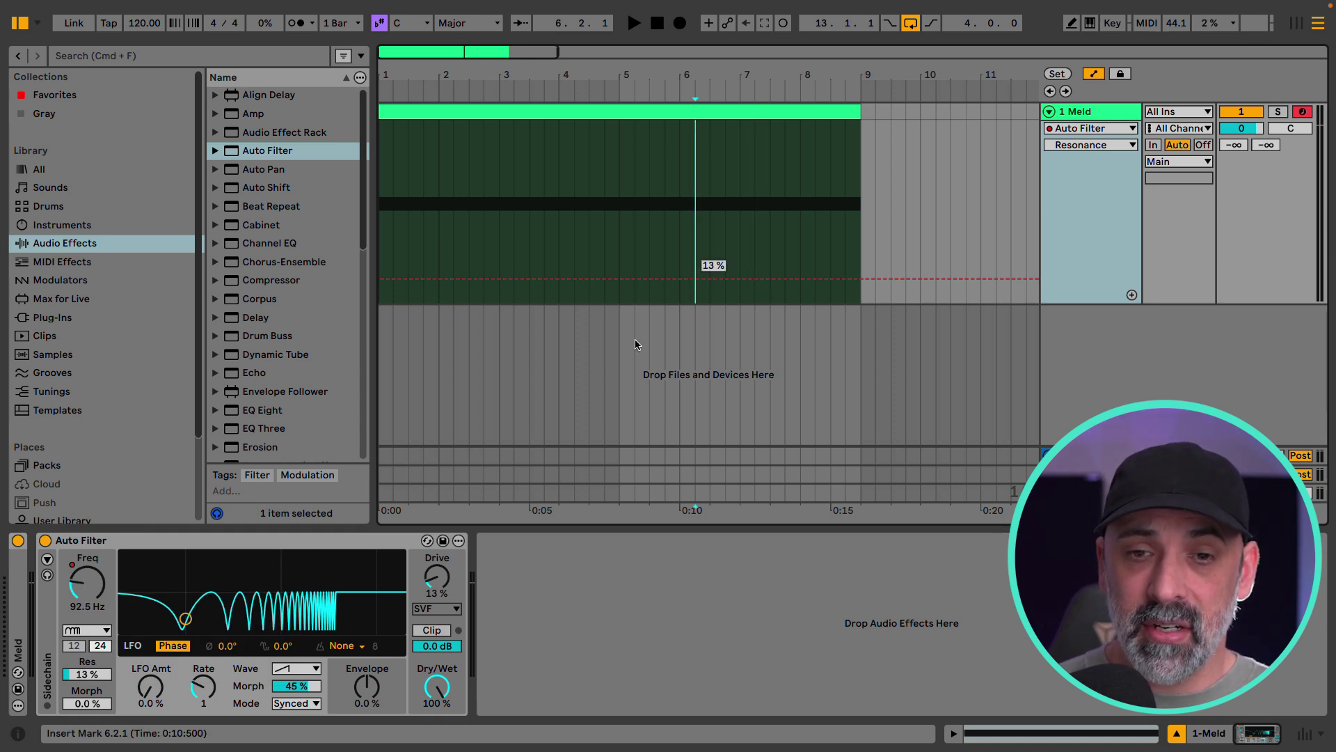
Add Resonance breakpoints at 6.2.1 and 7.2.1 on the Meld track and raise the one at 7.2.1 to 20 %
key("Return")
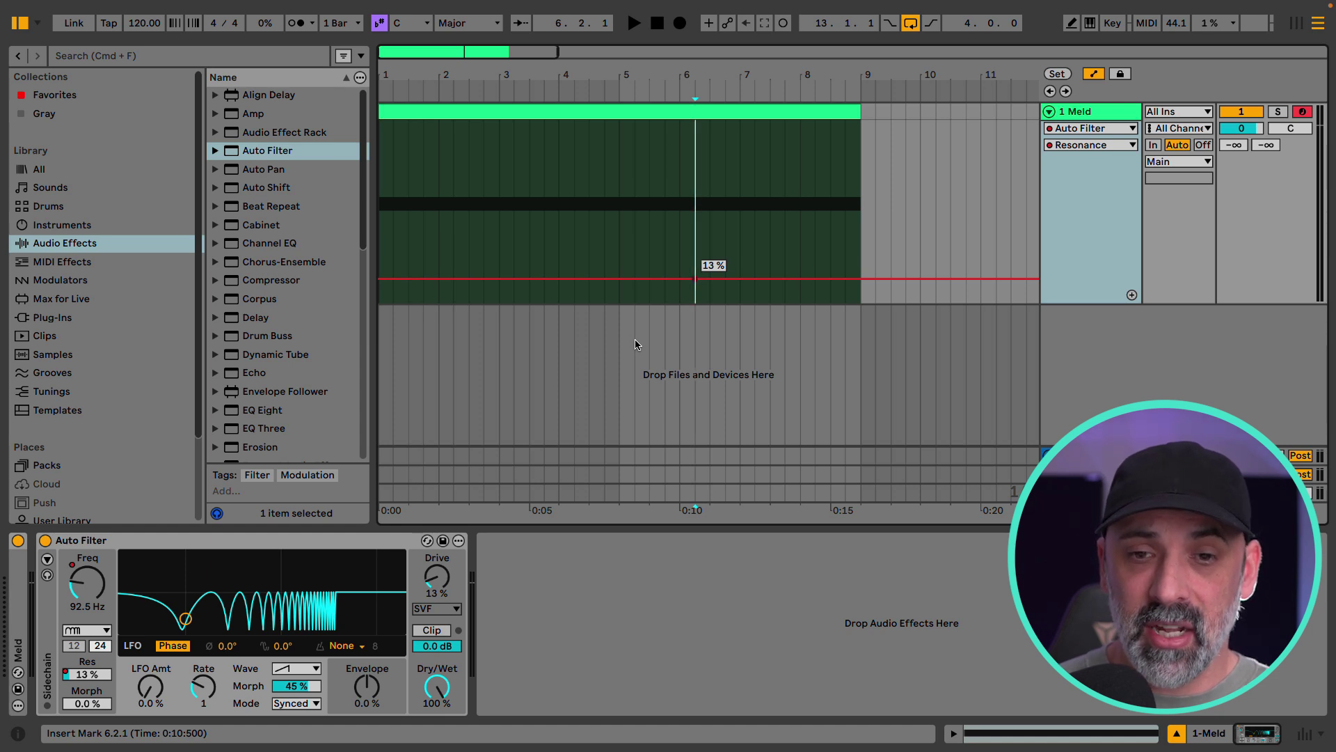
key("space")
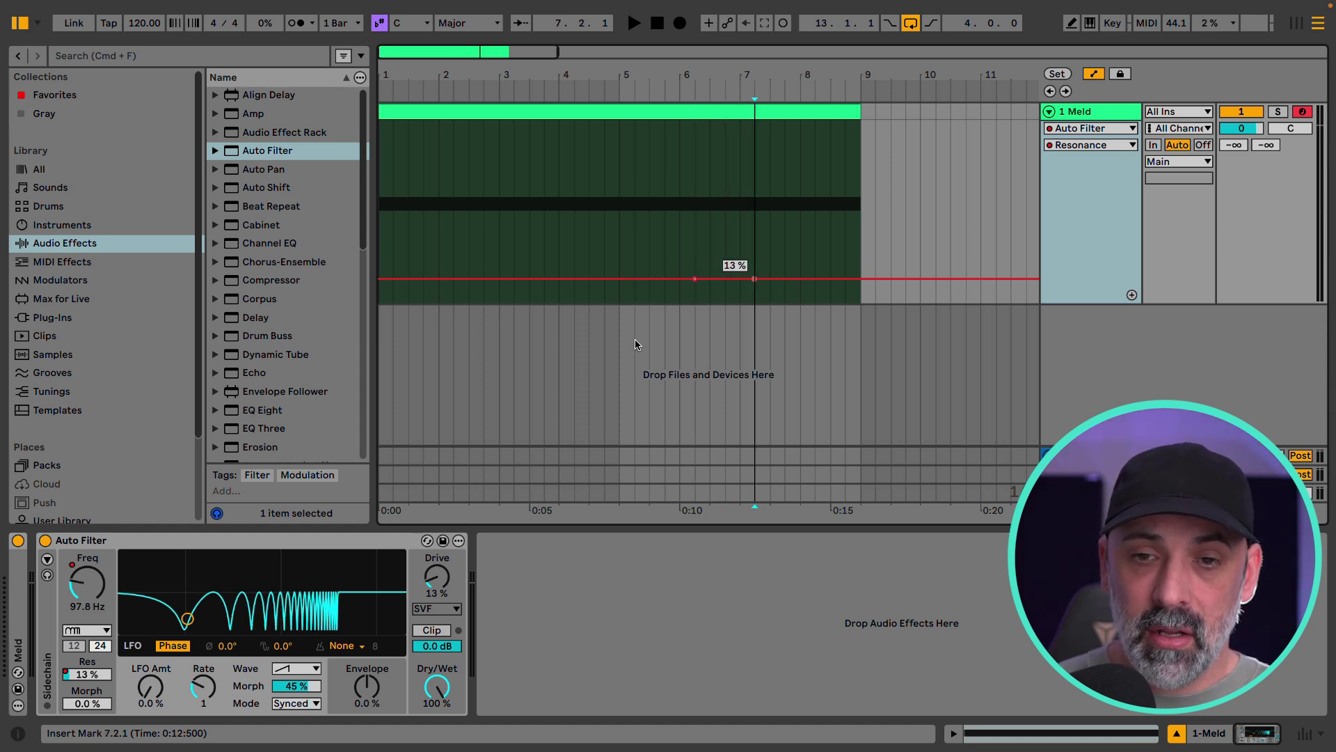
key("Up")
key("Up")
key("Up")
key("Up")
key("Up")
key("Up")
key("Up")
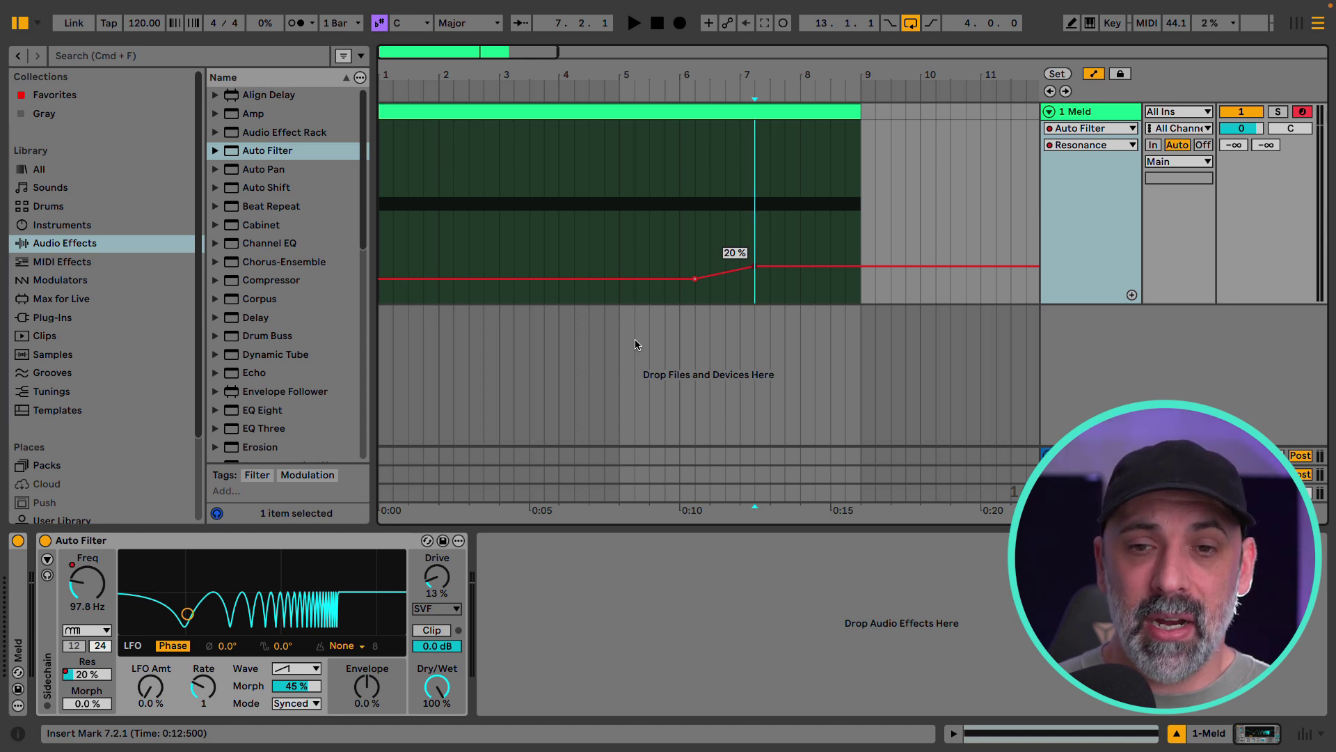
Switch the Meld track back to the Auto Filter Frequency automation and delete the breakpoint at 5.1.1
key("alt+Up")
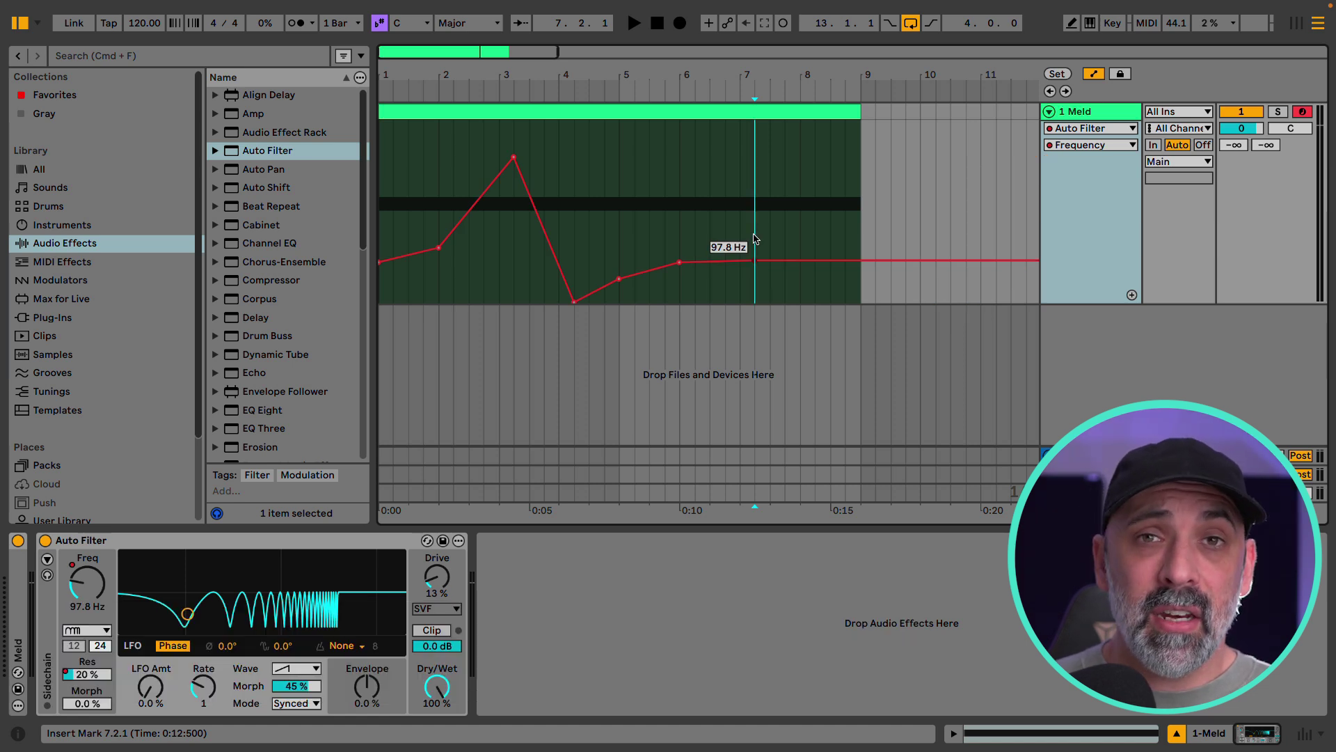
key("Left")
key("Left")
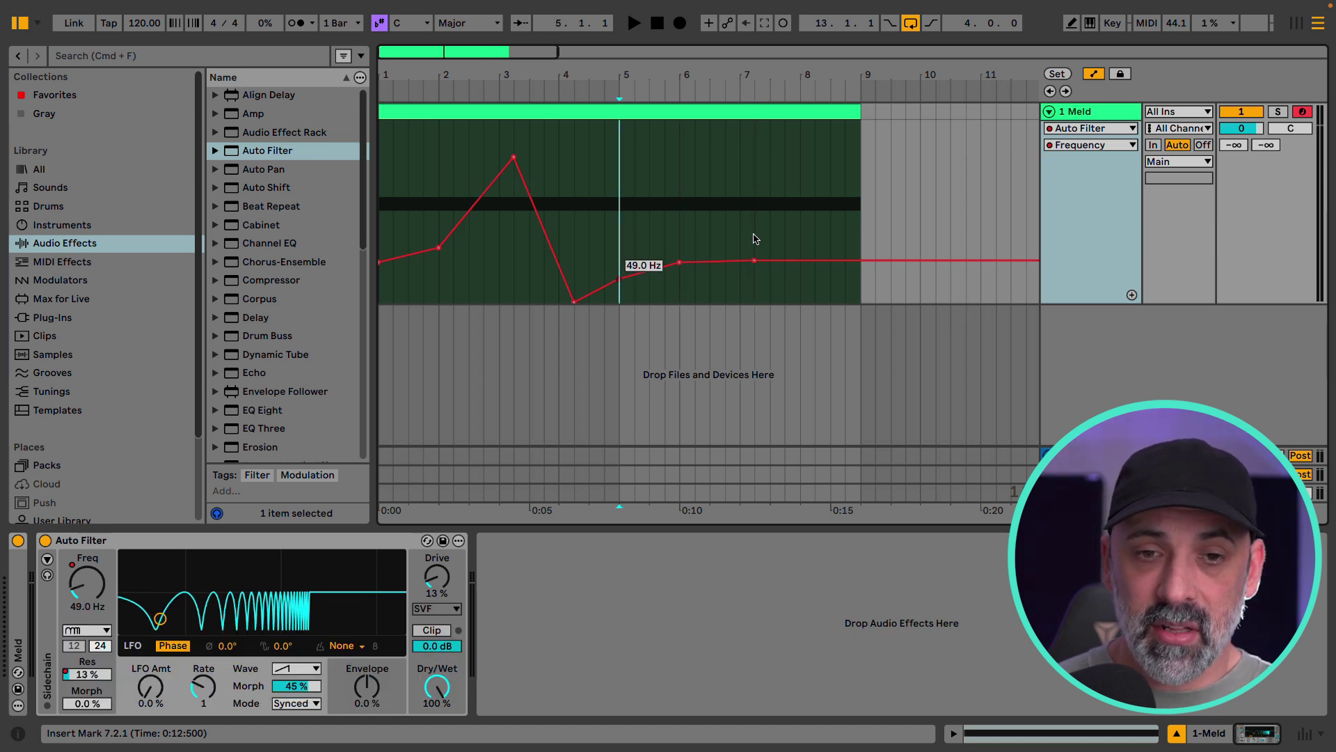
key("Delete")
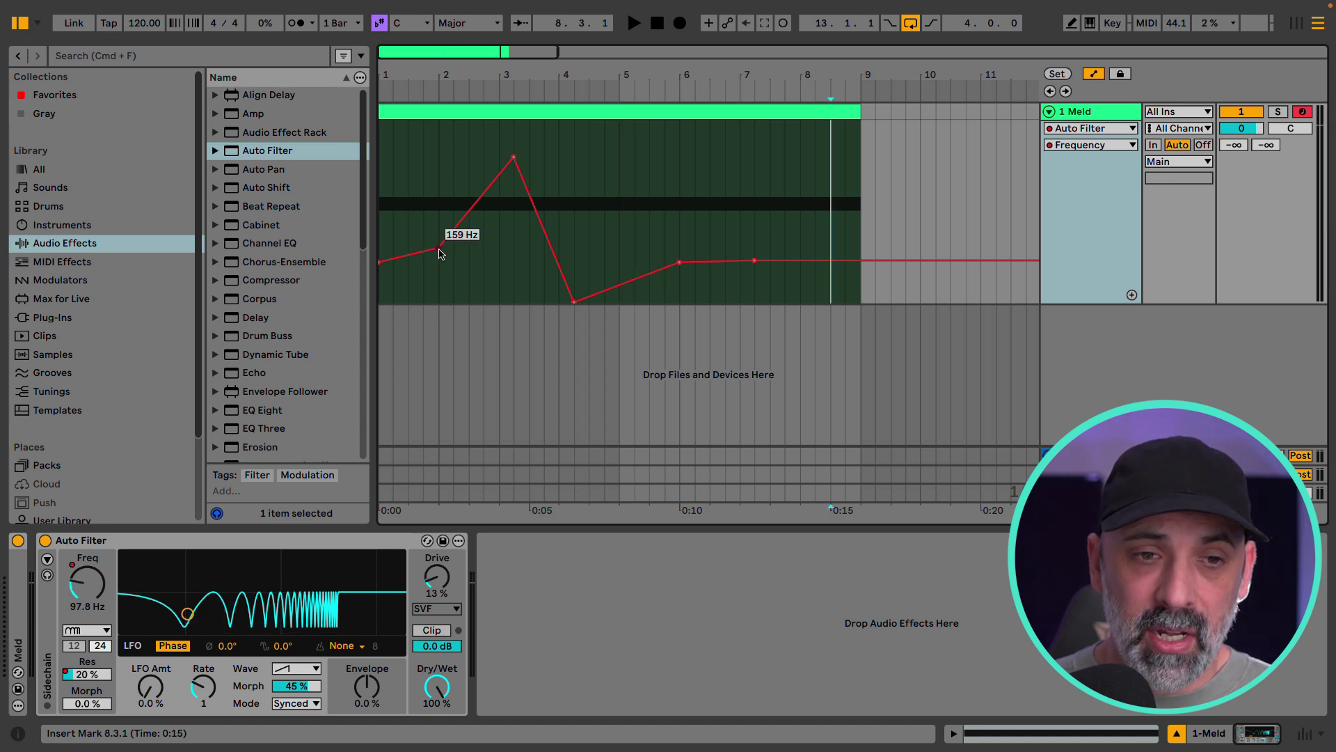
Try deleting the Frequency breakpoint at bar 2, restore it, and select the time range from 8.3.1 to 8.4.1
left_click(439, 249)
key("super+z")
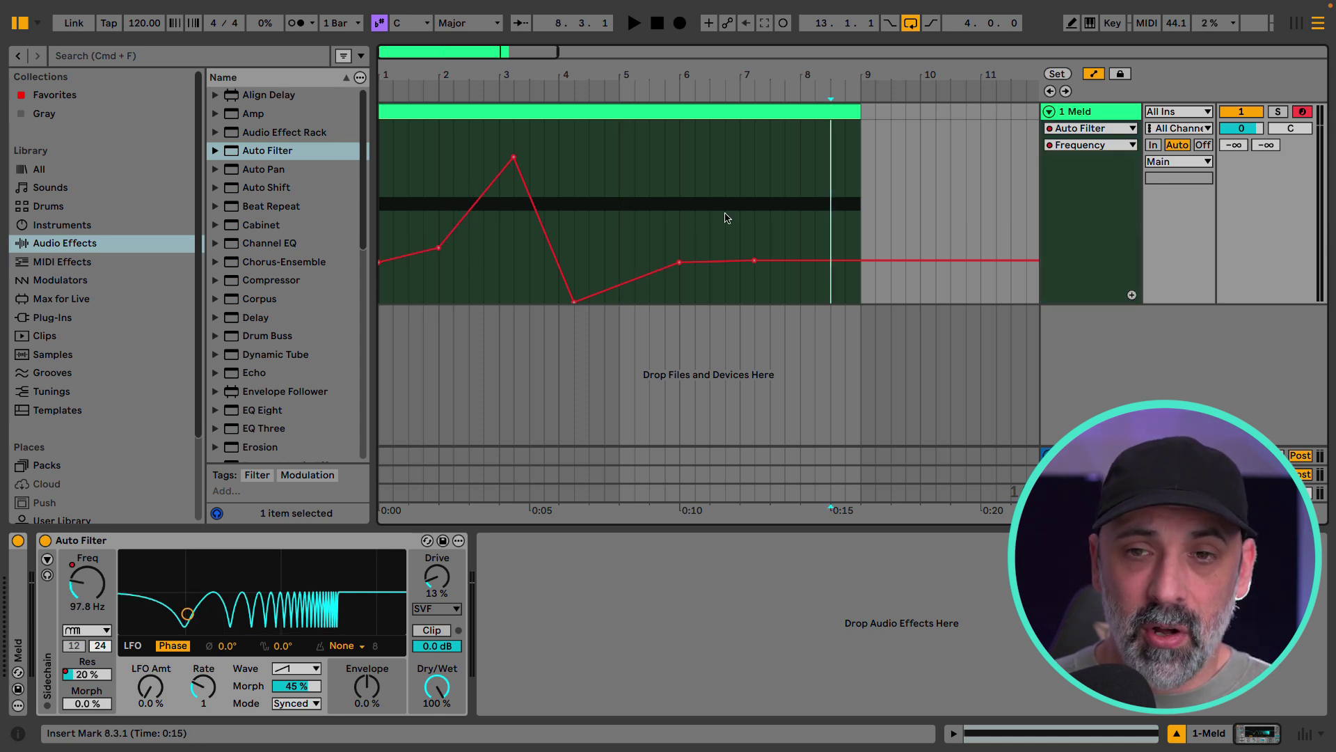
left_click(836, 175)
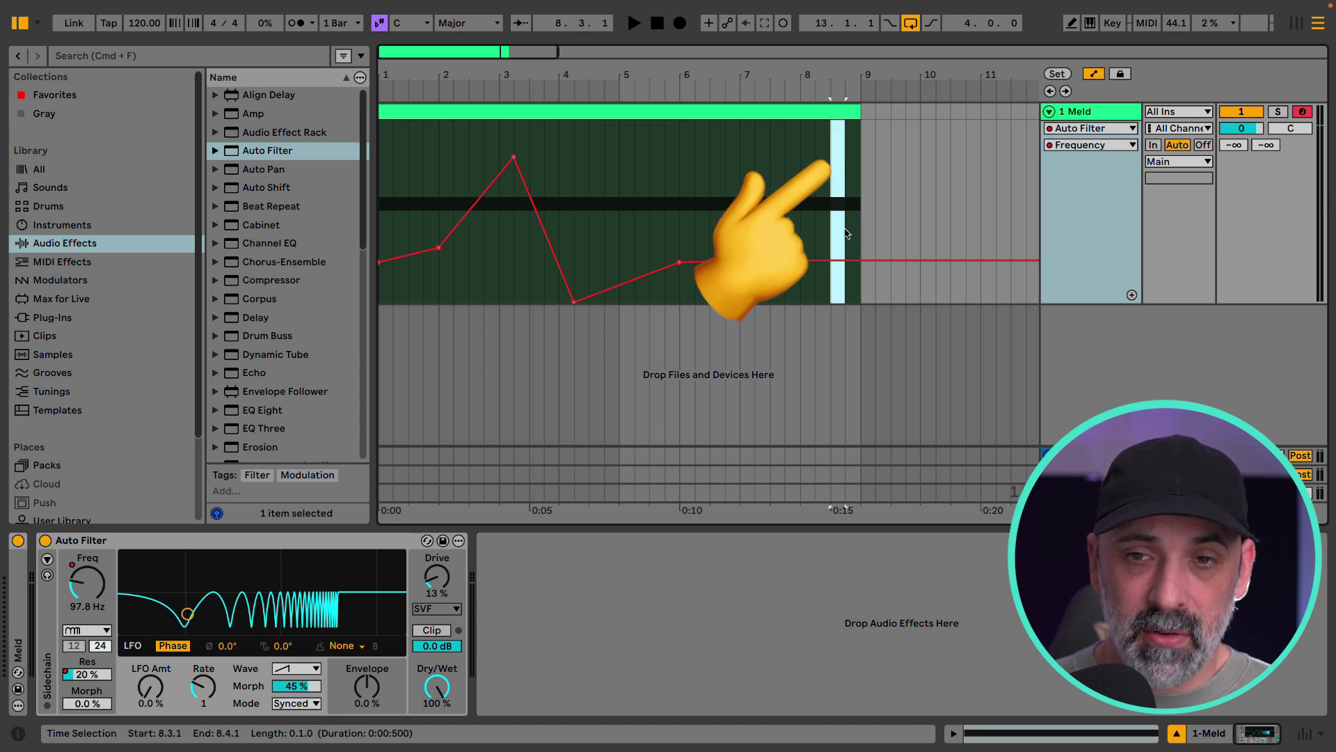
Select the Frequency breakpoint at 2.1.1 on the Meld track's automation lane
left_click(440, 250)
left_click(439, 250)
left_click(440, 250)
left_click(440, 250)
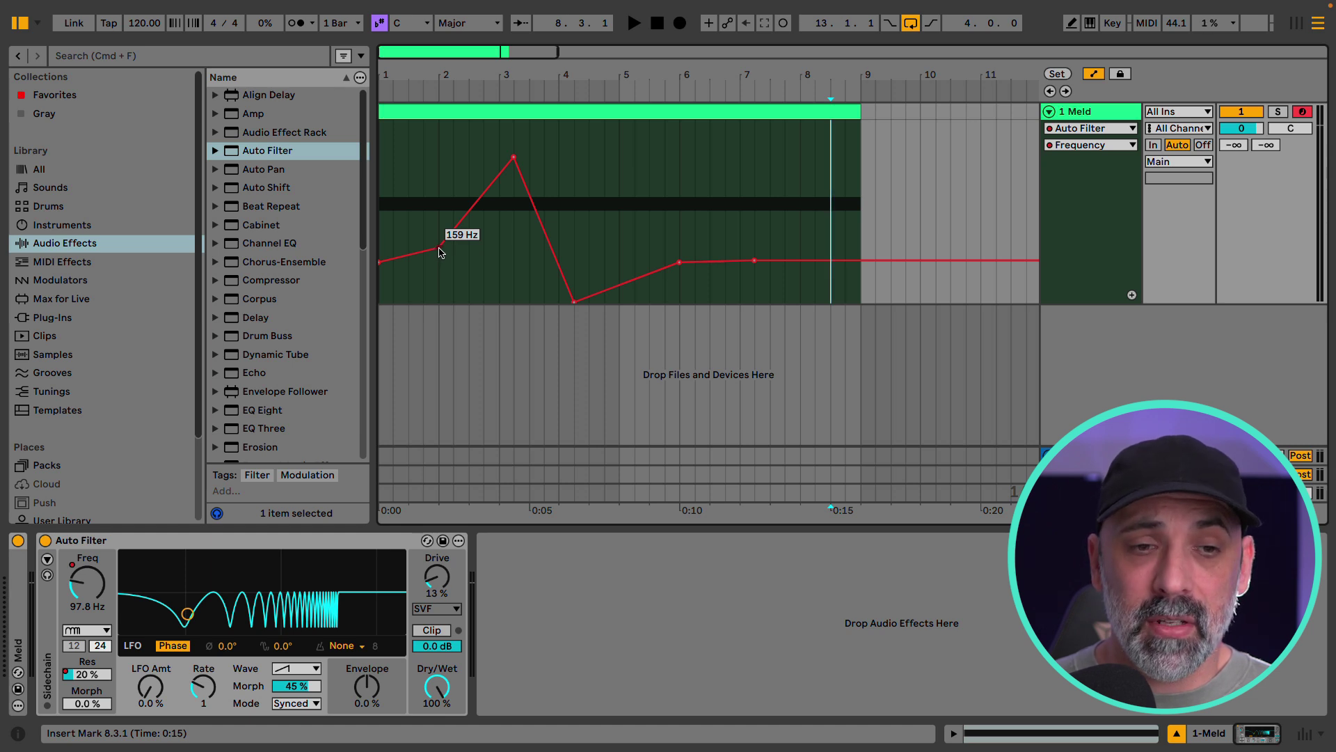
left_click(442, 257)
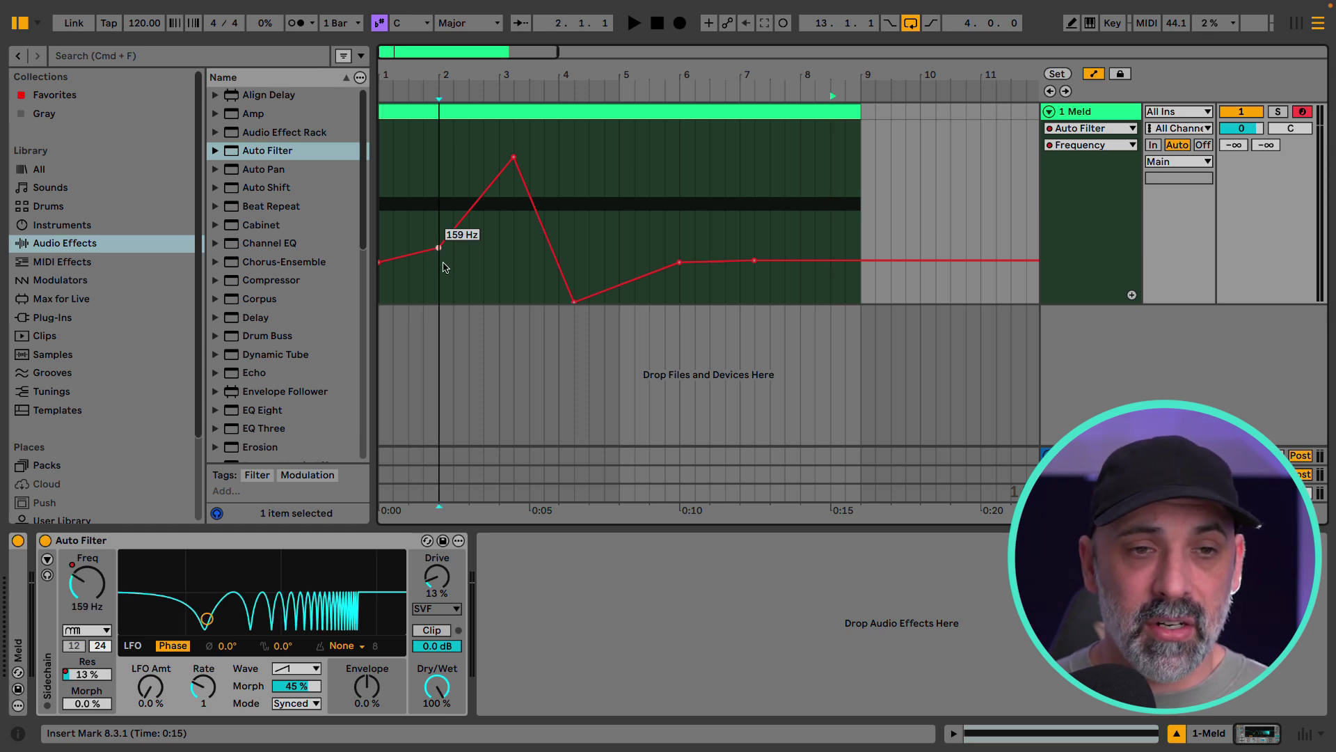